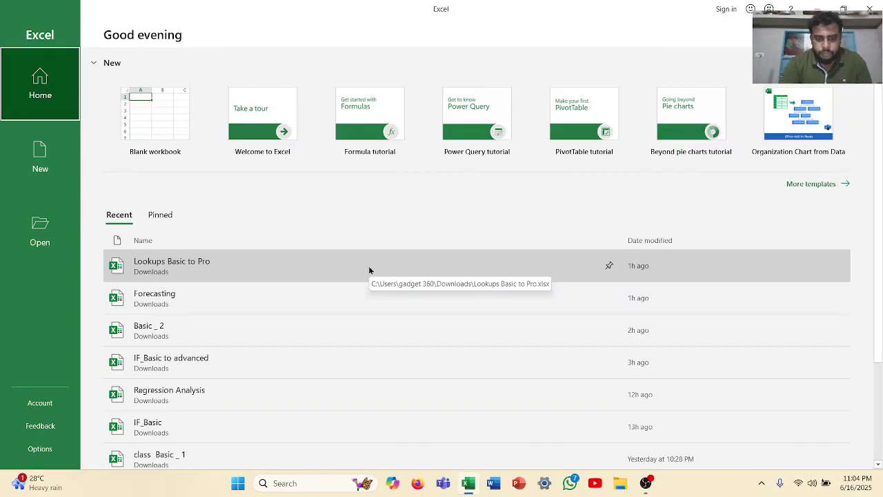
Step: Open the recent workbook Lookups Basic to Pro and go to its Vlookup sheet
left_click(369, 269)
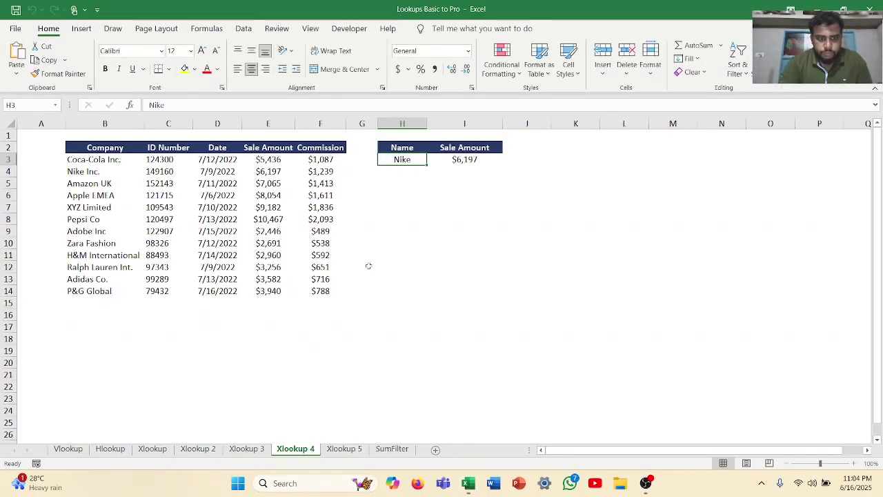
left_click(69, 450)
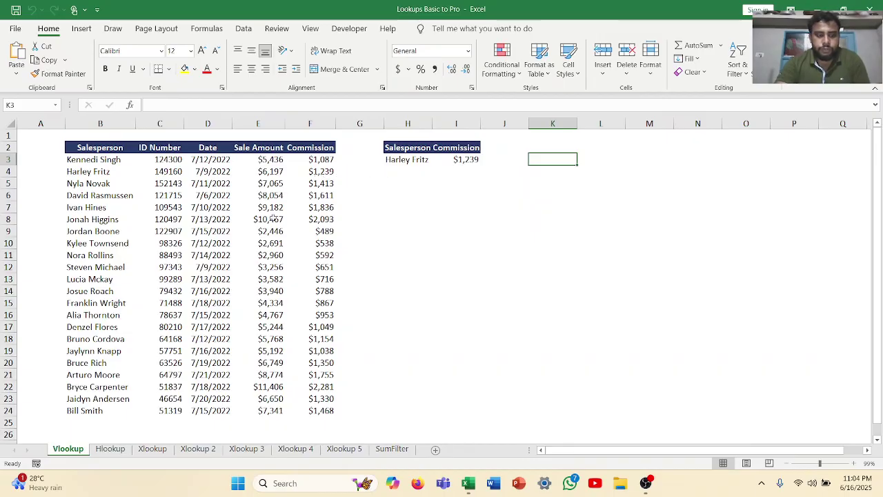
left_click(427, 170)
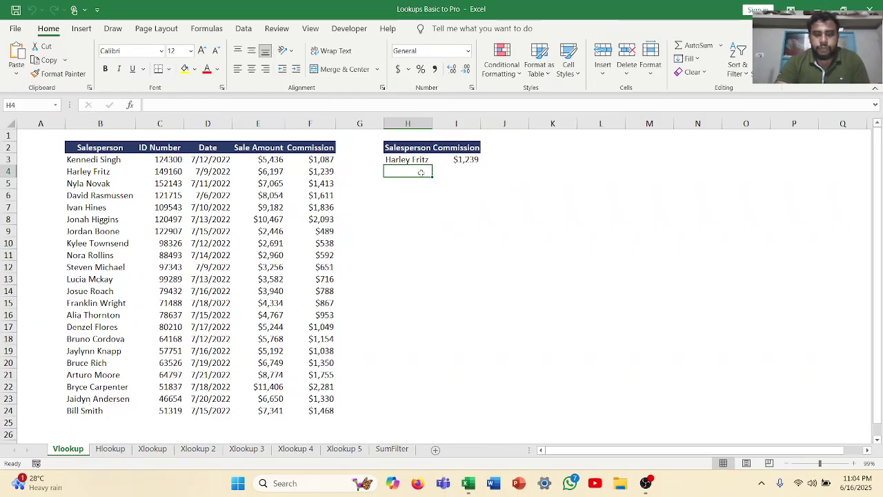
Step: Enter =VLOOKUP(H3,B3:F24,5,FALSE) in cell I4 to look up the salesperson's commission with an exact match
left_click(456, 175)
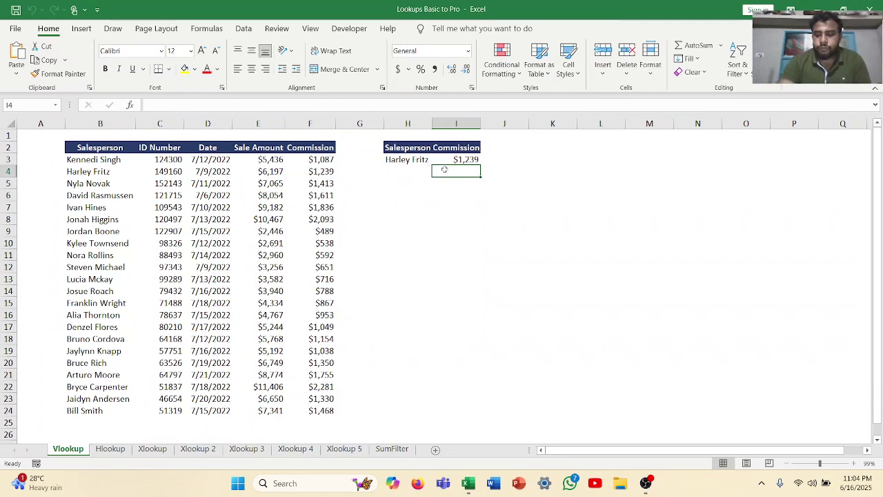
type("=v")
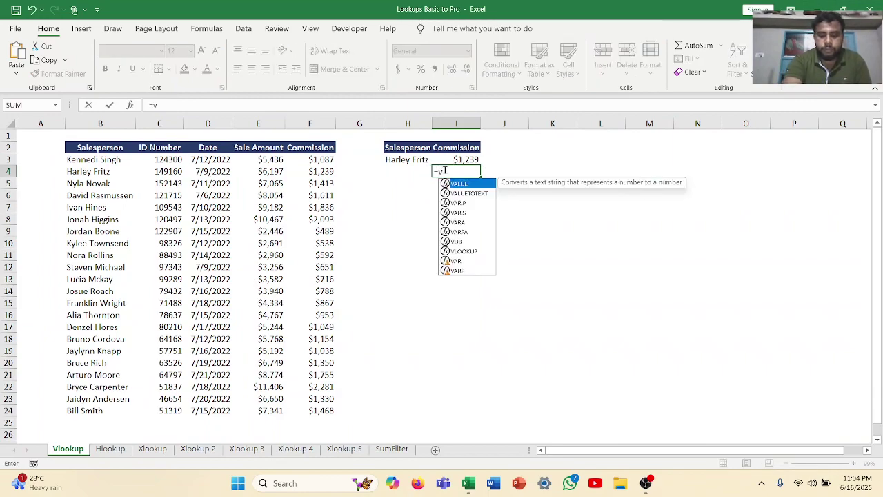
type("loo")
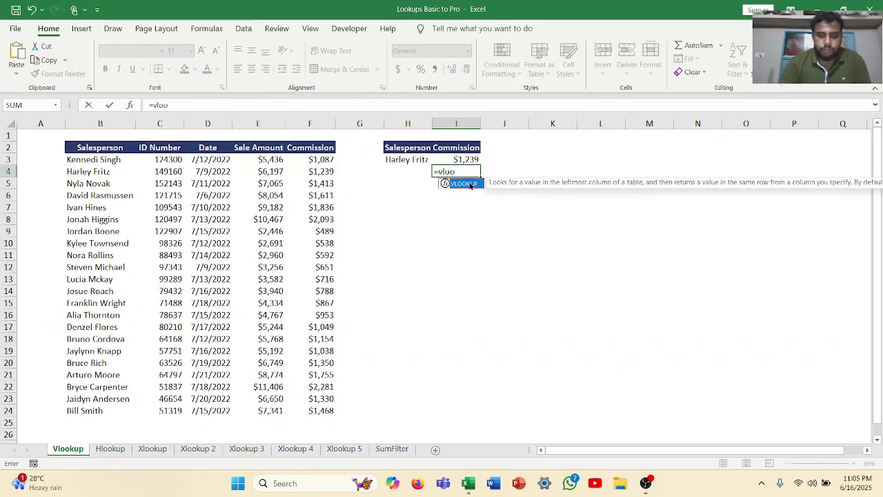
double_click(466, 184)
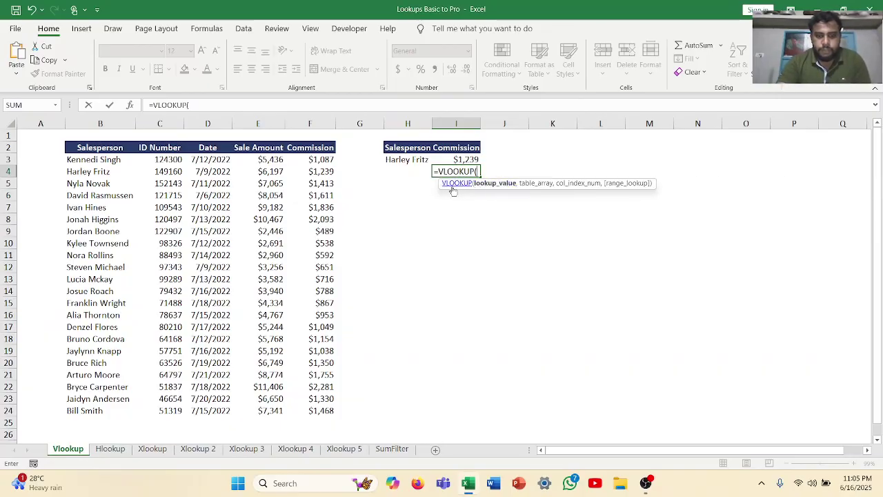
left_click(411, 162)
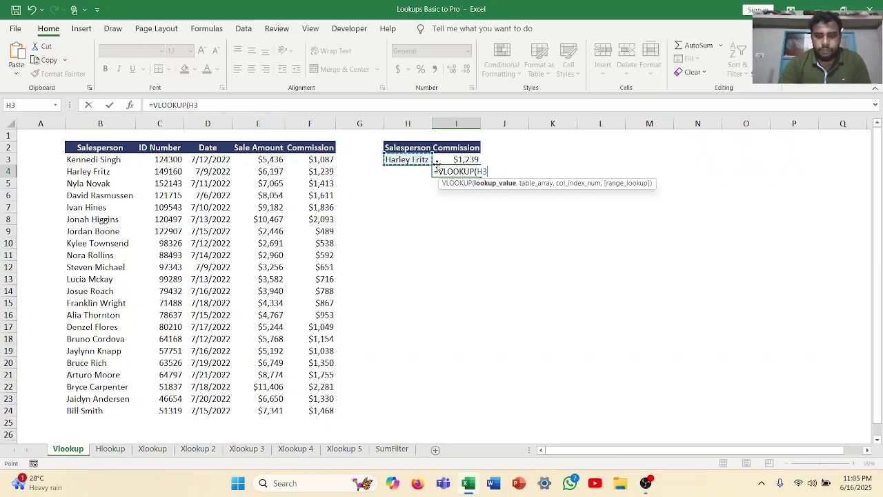
type(",")
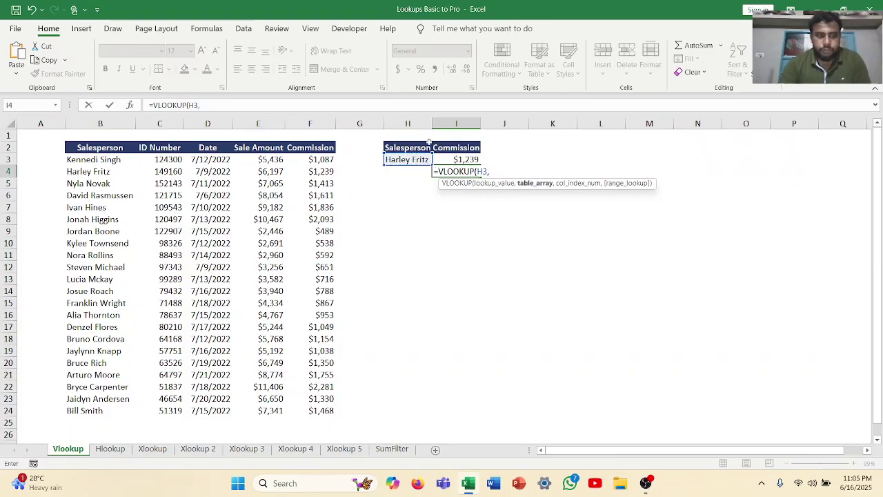
left_click_drag(69, 158, 329, 417)
type(",")
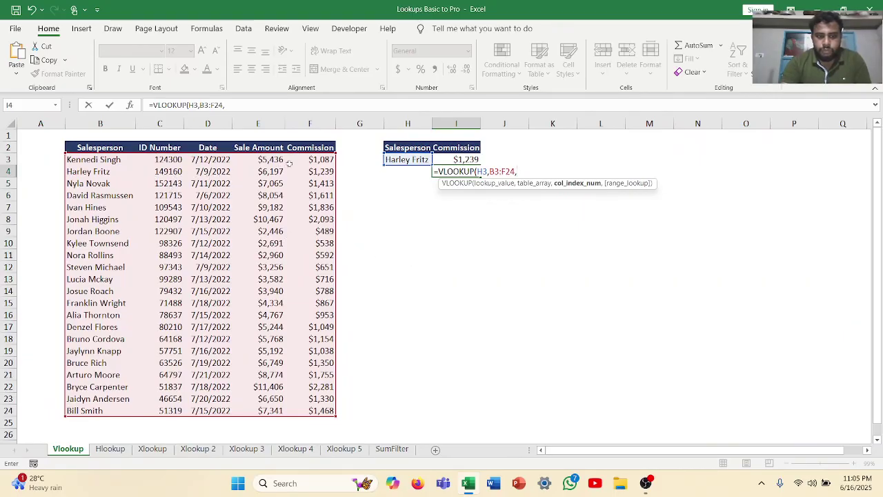
type("5,")
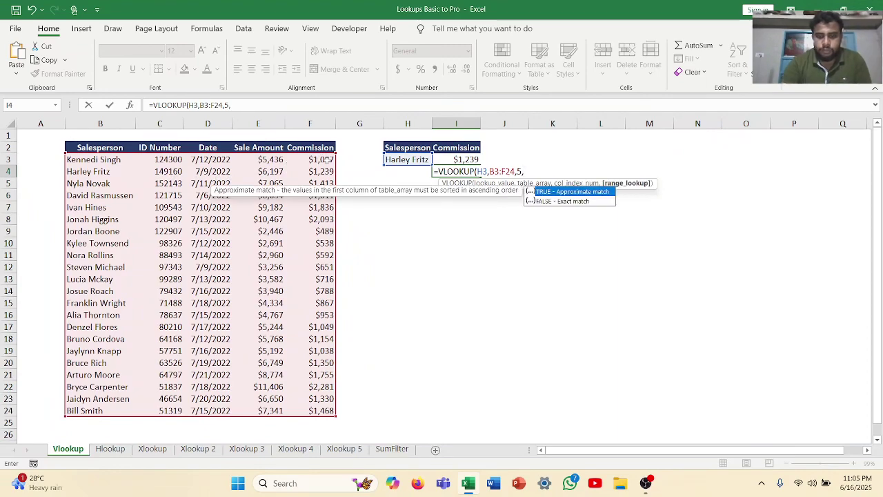
double_click(573, 202)
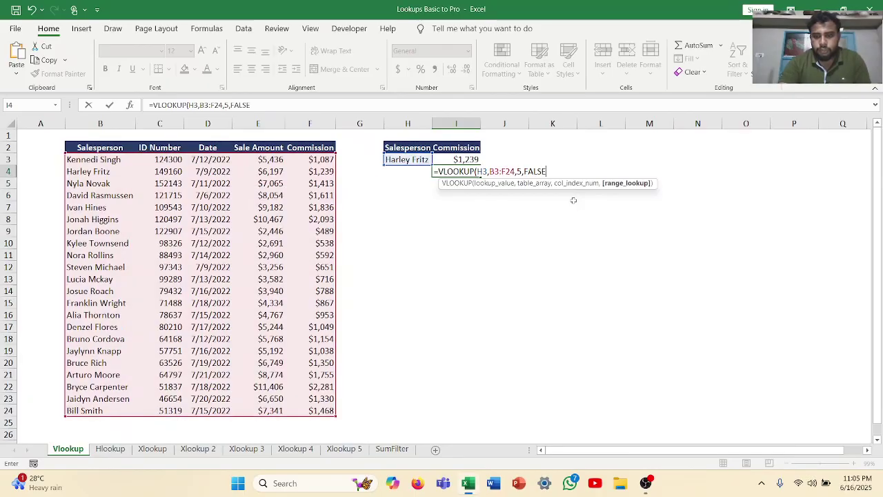
type(")")
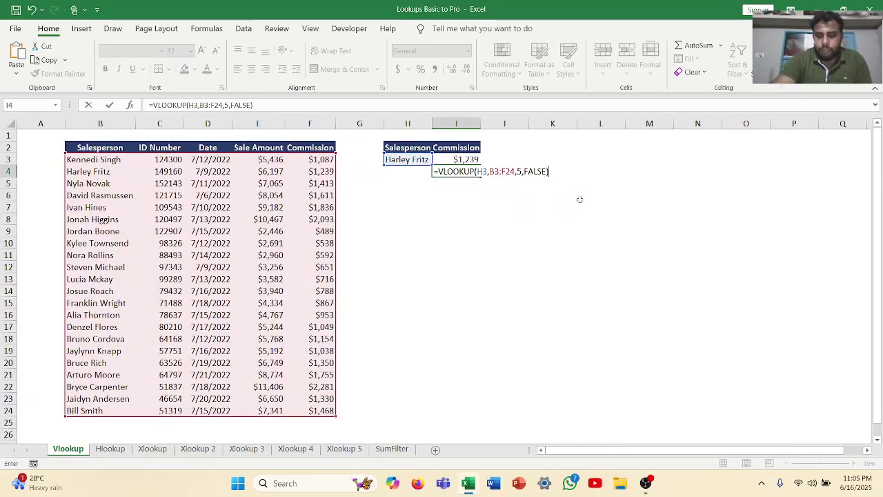
key("Return")
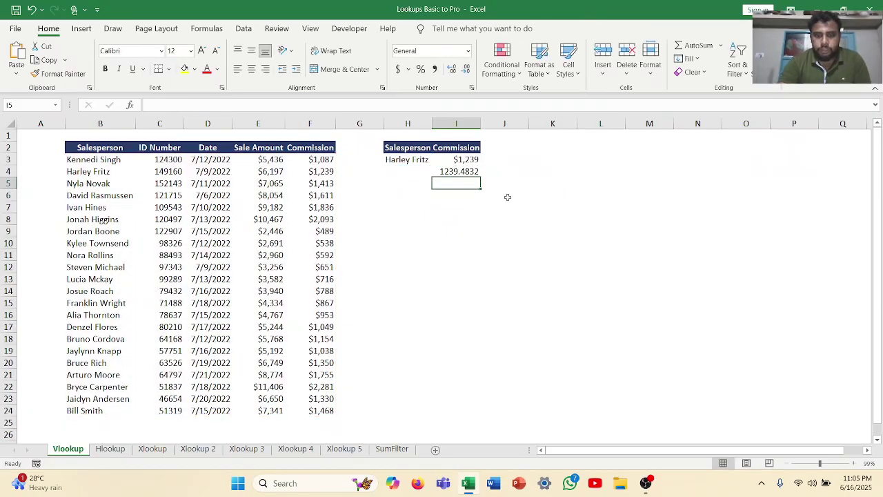
Step: Format the VLOOKUP result in I4 to show no decimal places
left_click(469, 171)
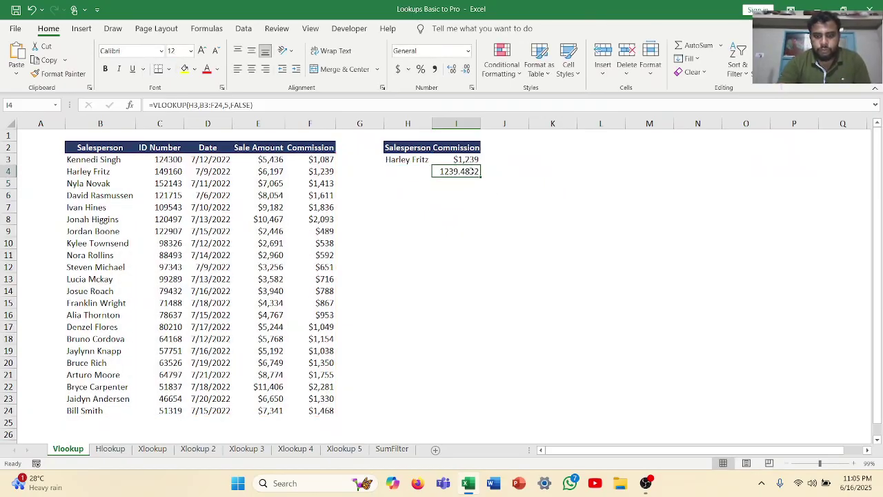
left_click(466, 70)
left_click(466, 70)
left_click(468, 73)
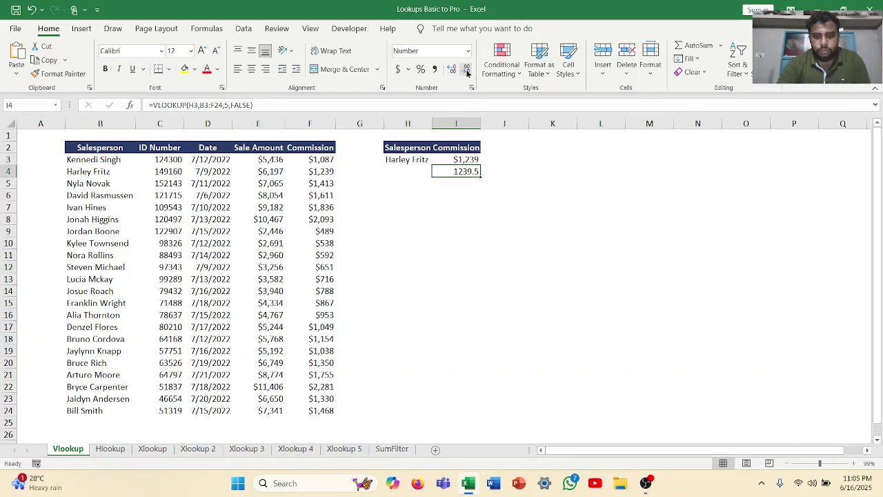
left_click(468, 73)
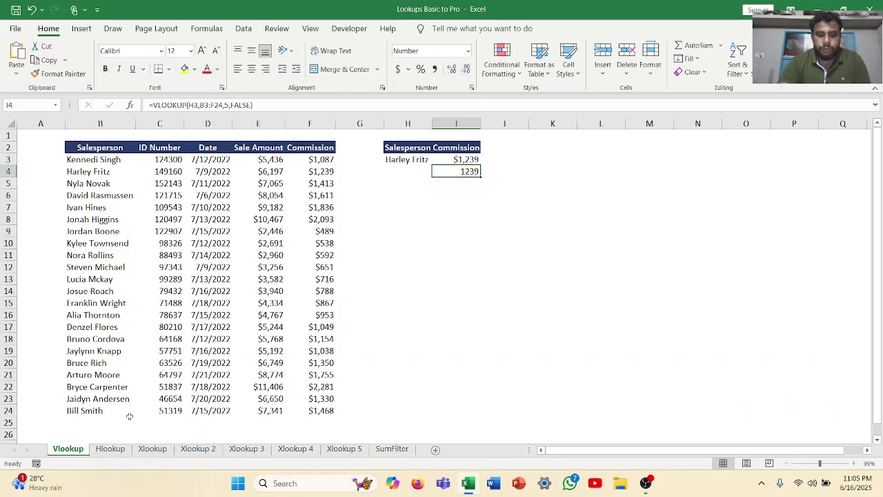
Step: On the Hlookup sheet, start an HLOOKUP formula in cell C10 with B9 as the lookup value
left_click(111, 449)
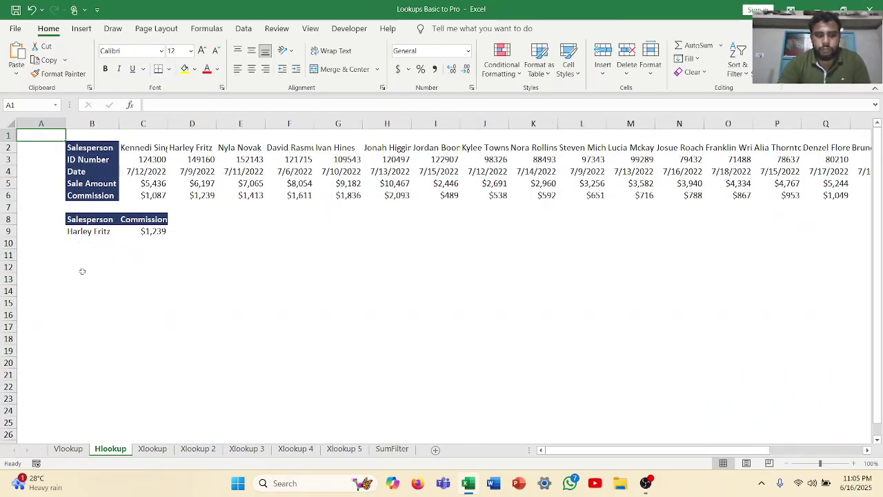
left_click(133, 243)
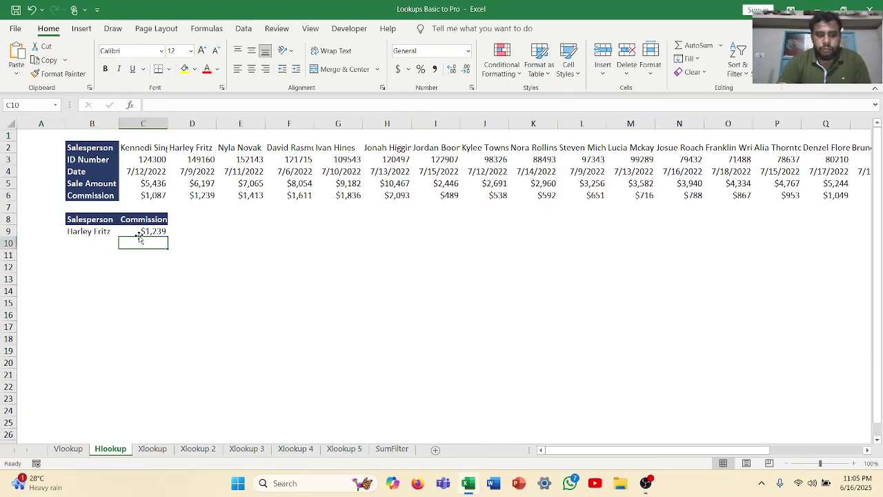
type("=h")
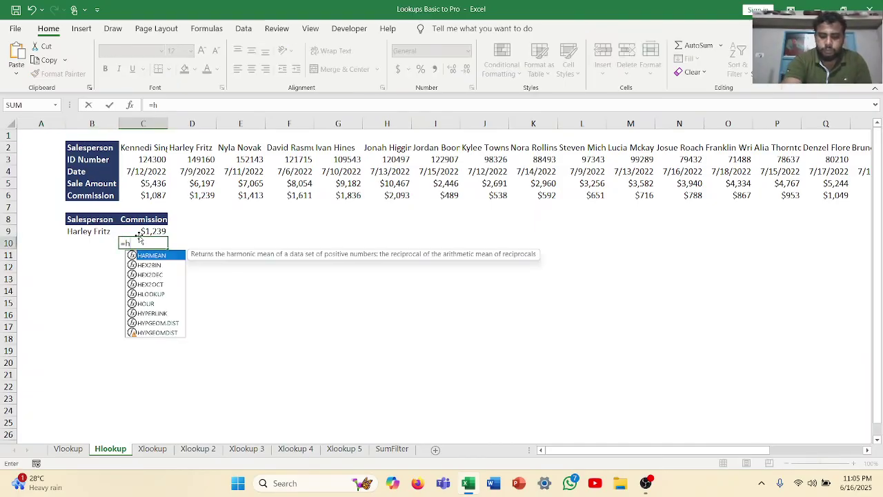
type("o")
key("BackSpace")
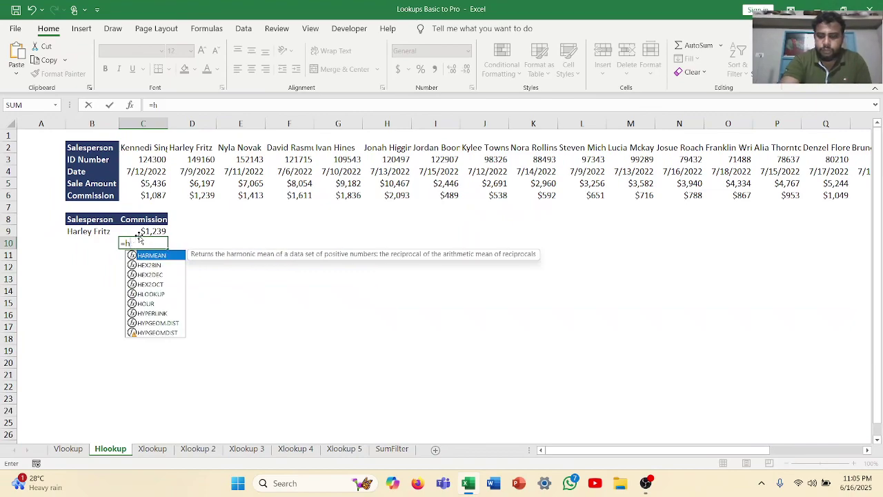
type("l")
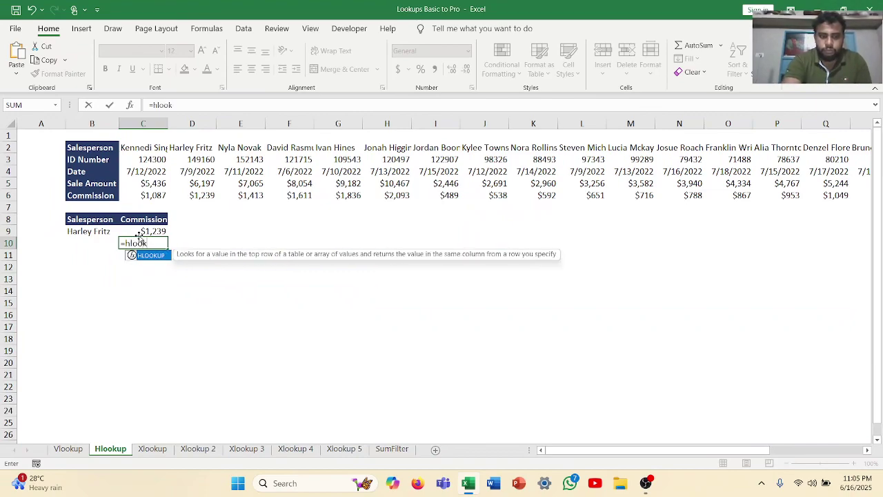
type("ook")
key("Tab")
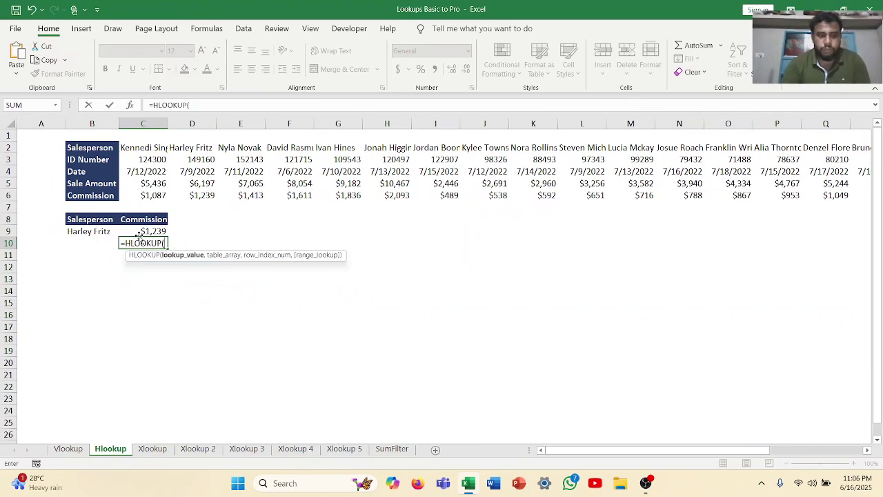
left_click(89, 232)
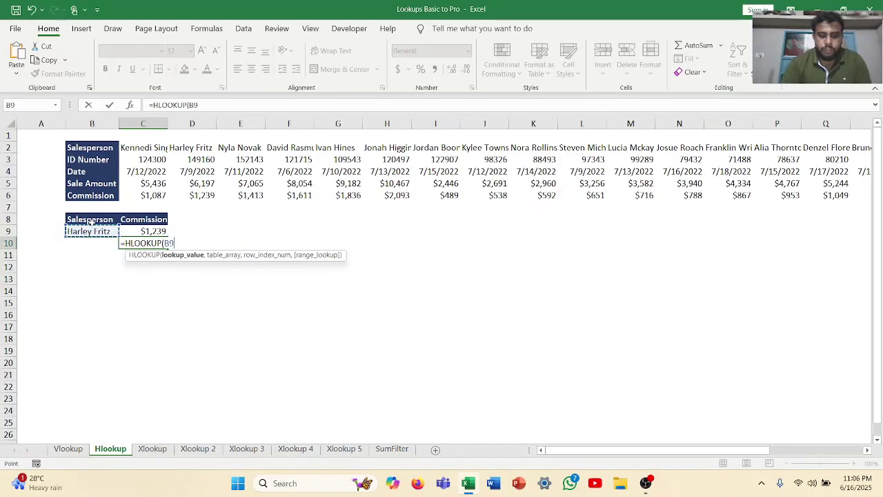
type(",")
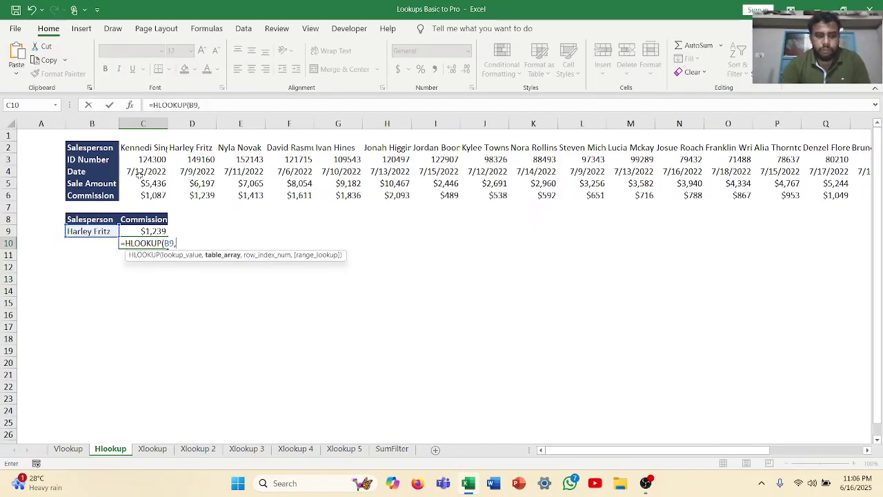
Step: Complete the HLOOKUP formula with table array C2:X6, row index 5 and FALSE for an exact match
left_click(129, 149)
left_click_drag(129, 149, 568, 203)
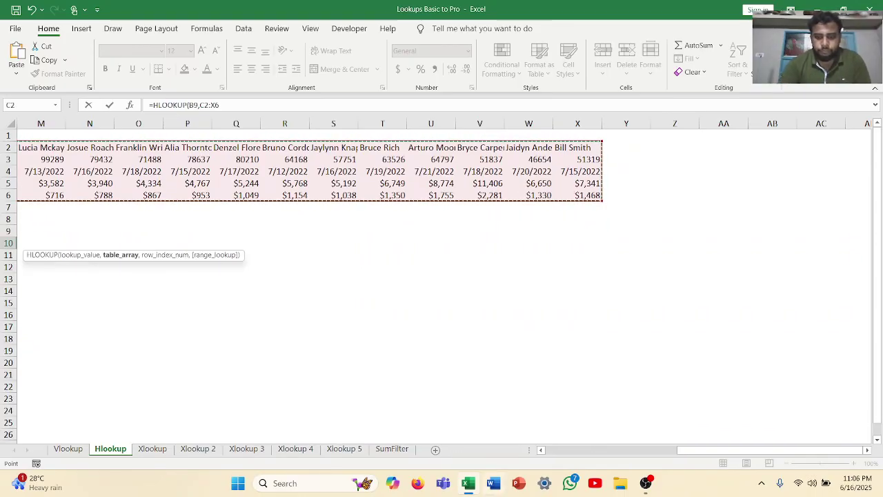
left_click(541, 451)
left_click(542, 451)
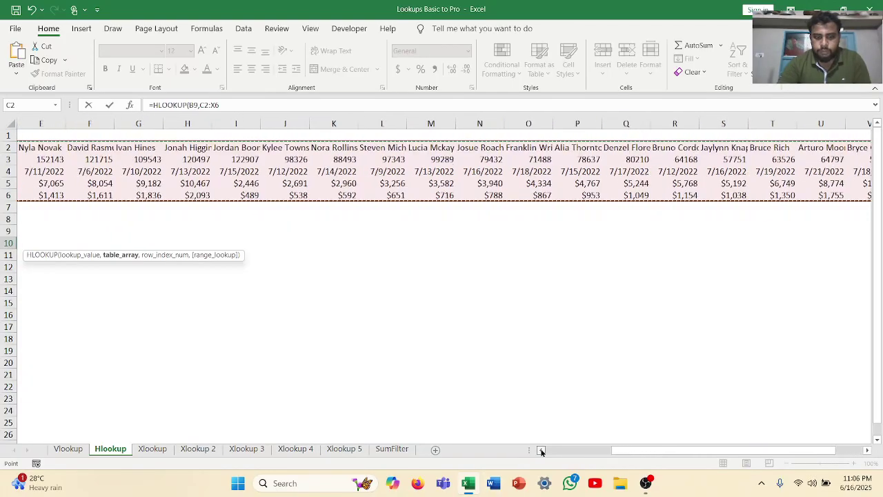
type(",")
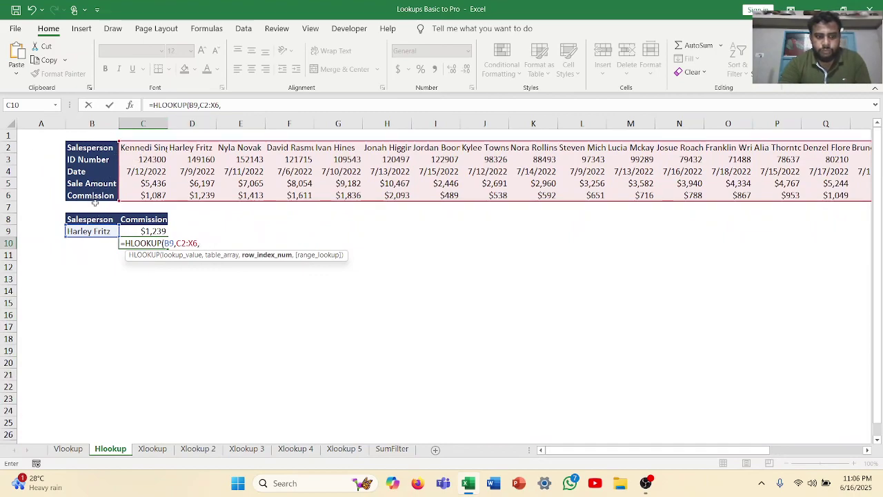
type("5,")
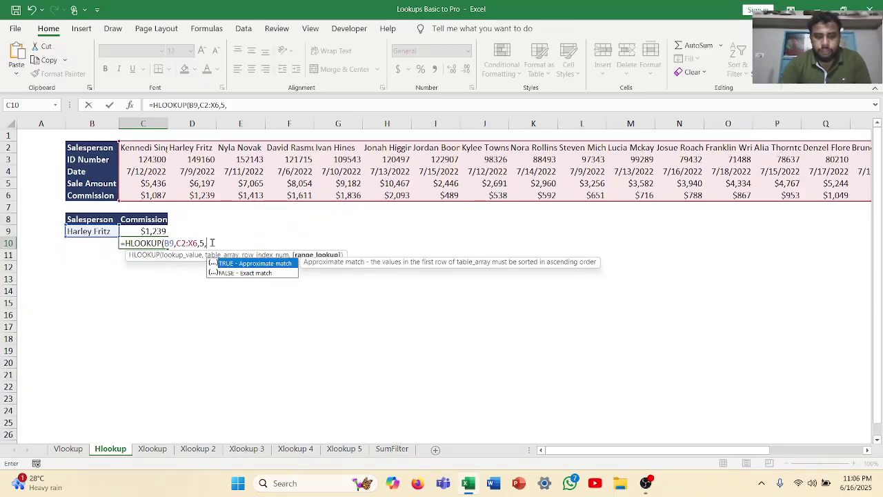
double_click(246, 273)
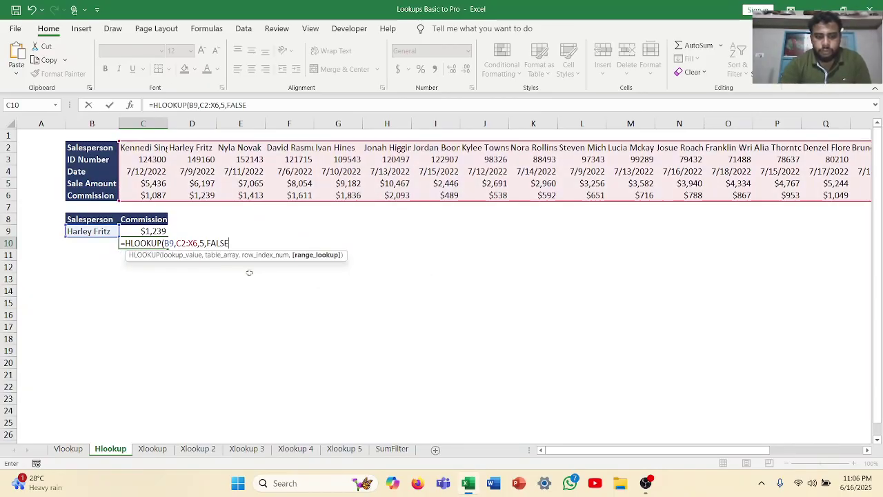
type(")")
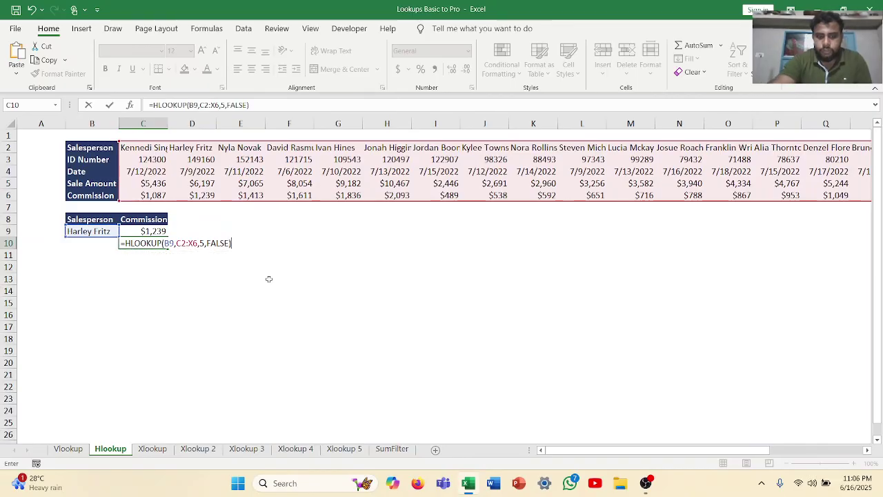
key("Return")
Step: Format the HLOOKUP result in C10 to show no decimal places
left_click(148, 241)
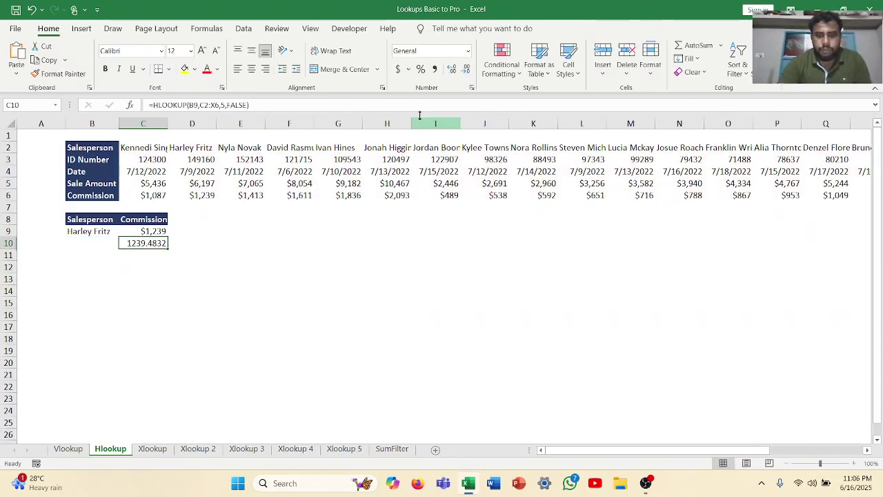
left_click(454, 71)
left_click(454, 71)
left_click(454, 71)
left_click(454, 71)
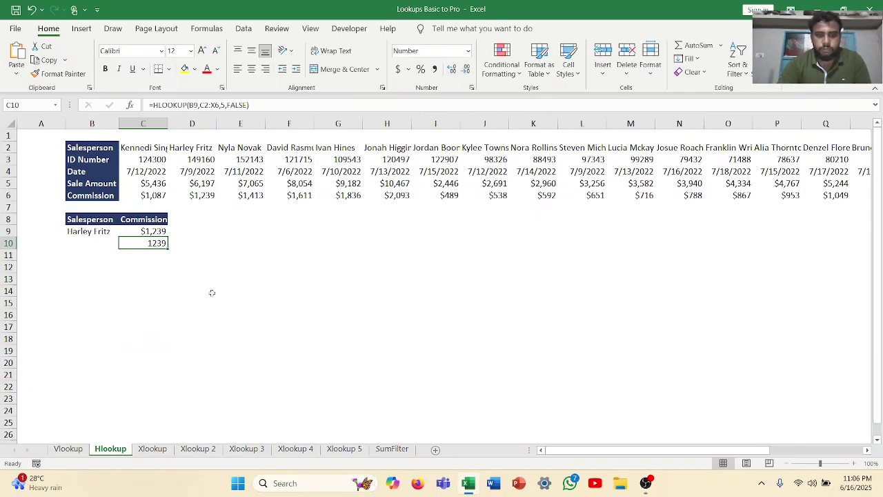
Step: On the Xlookup sheet, start a VLOOKUP formula in cell J4 with H4 as the lookup value
left_click(147, 453)
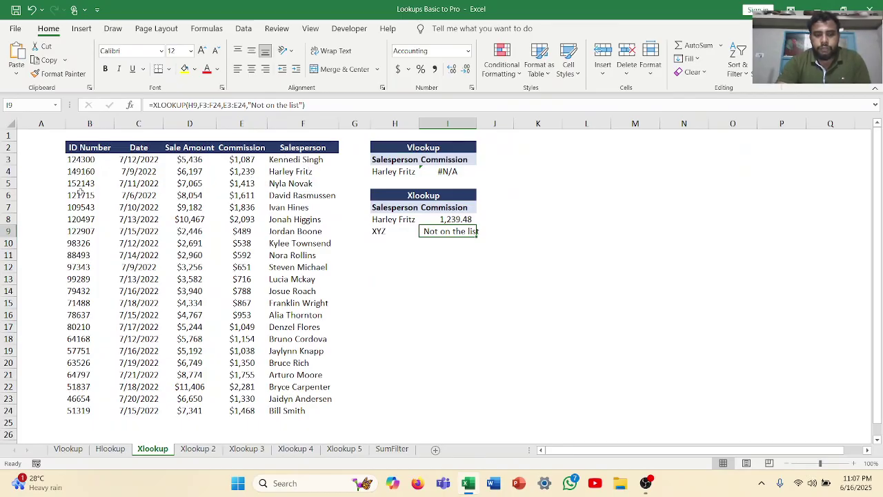
left_click(469, 171)
left_click(492, 171)
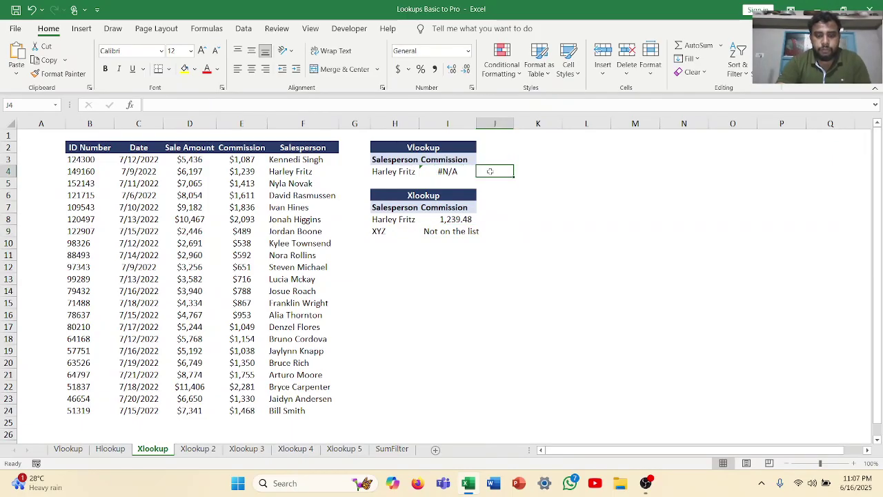
type("=")
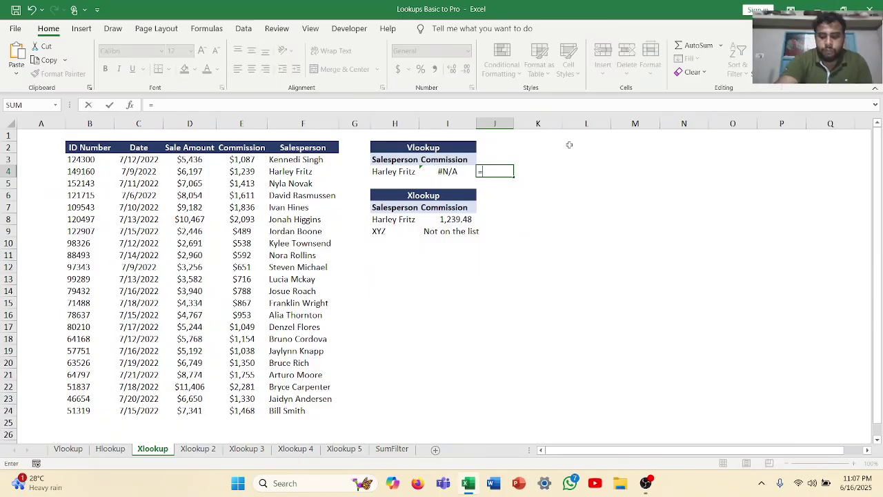
type("vloo")
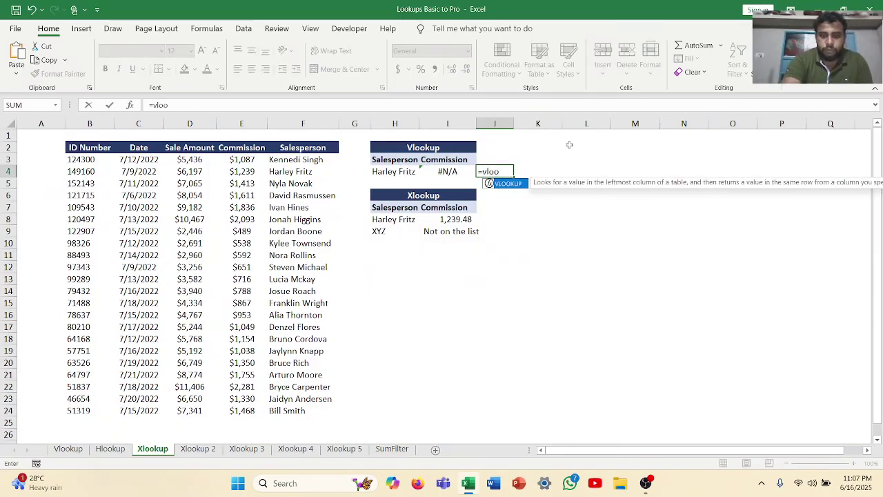
key("Tab")
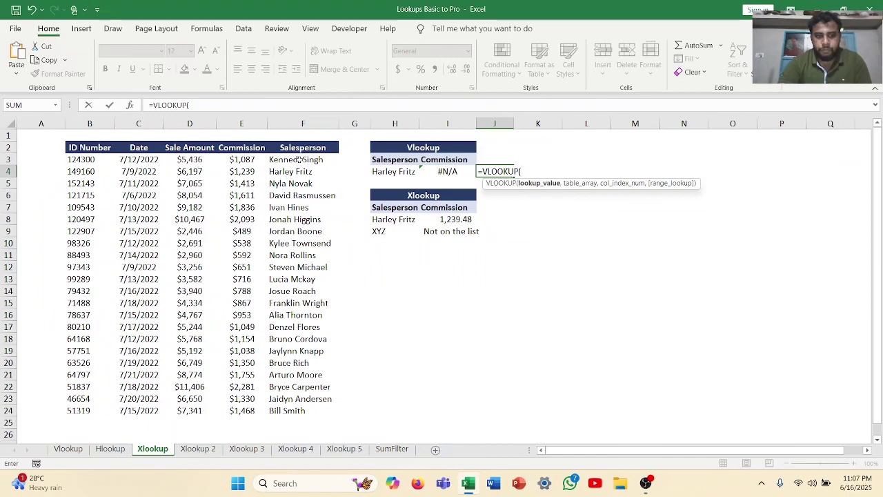
left_click(407, 171)
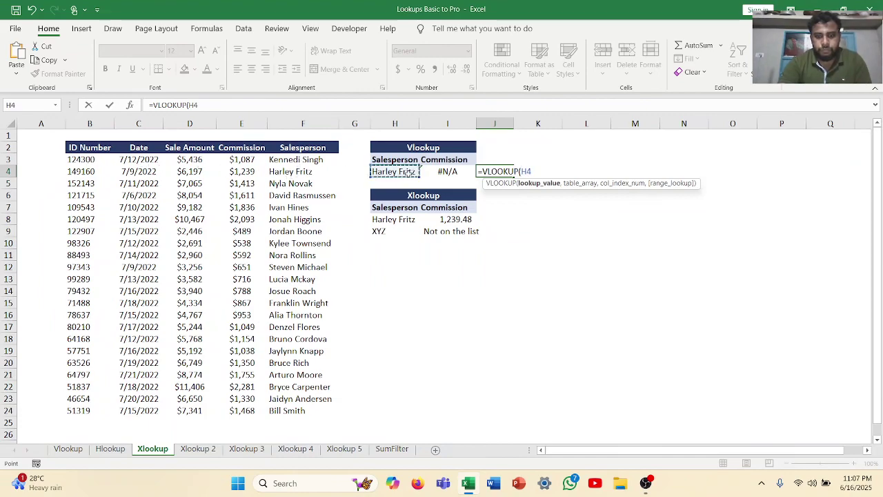
type(",")
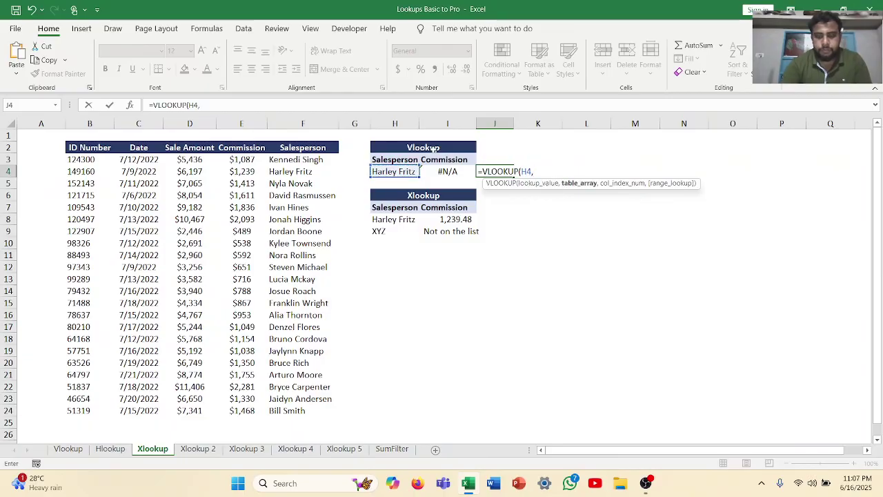
Step: Complete the VLOOKUP formula in J4 with table array B3:F24 and column index -1, leaving out the match type
left_click_drag(71, 159, 295, 411)
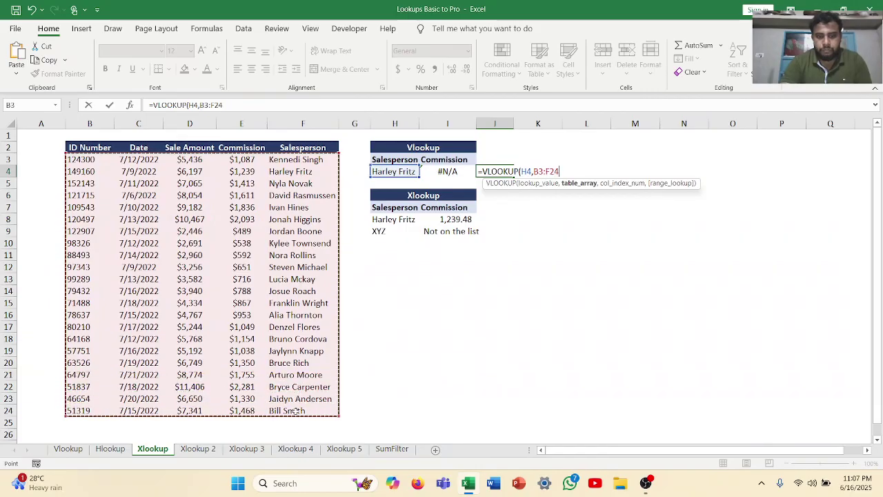
type(",")
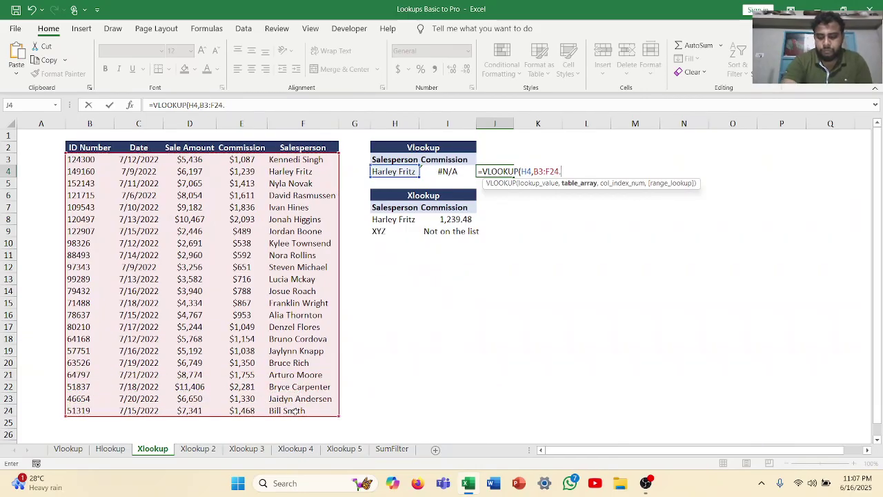
type(",-")
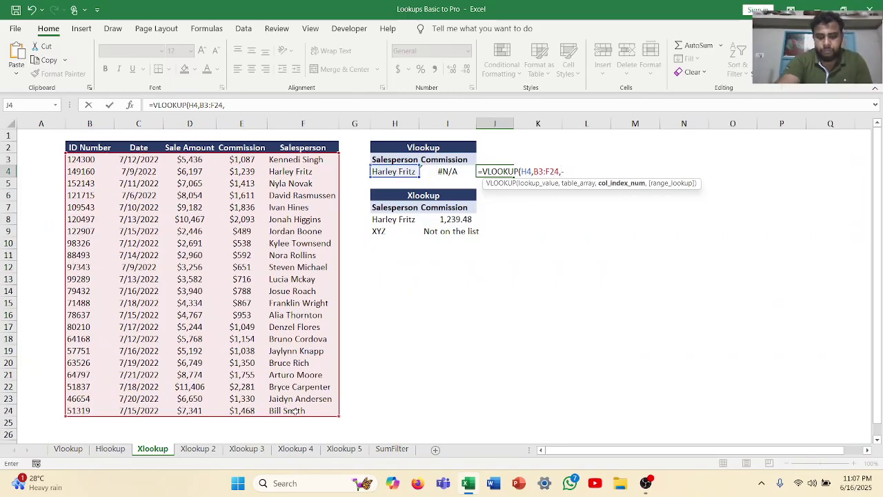
type("1)")
key("Return")
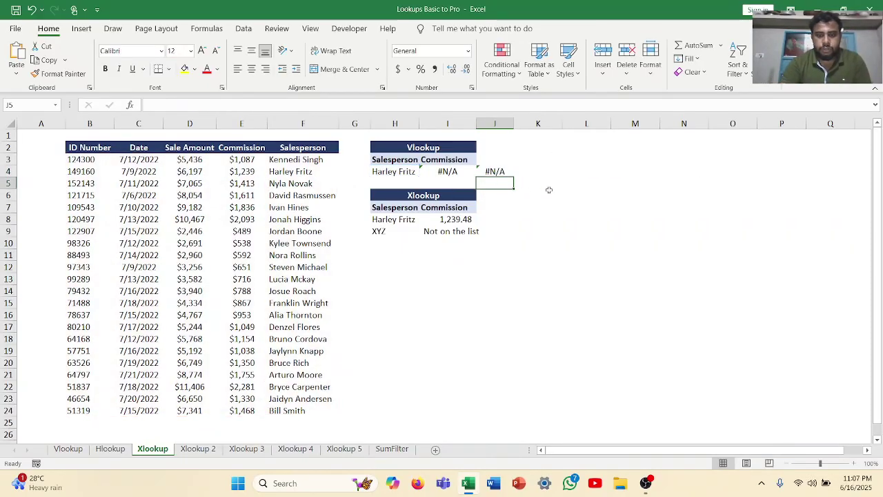
left_click(490, 171)
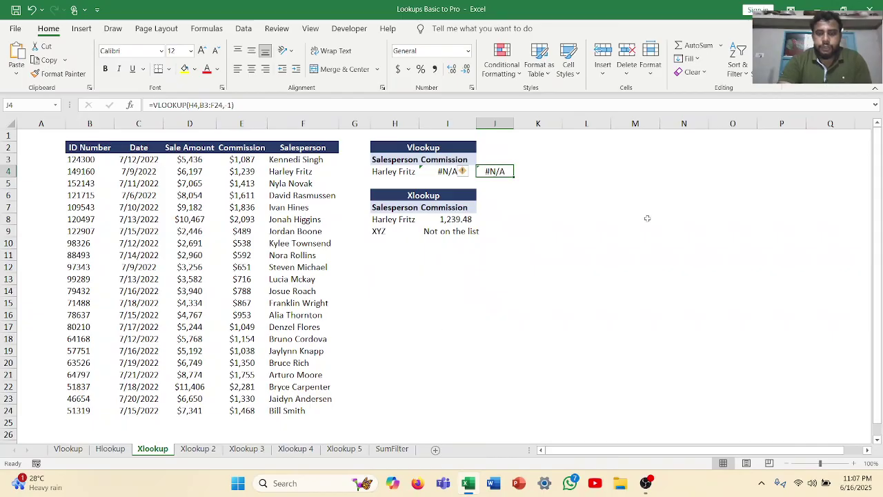
left_click(480, 222)
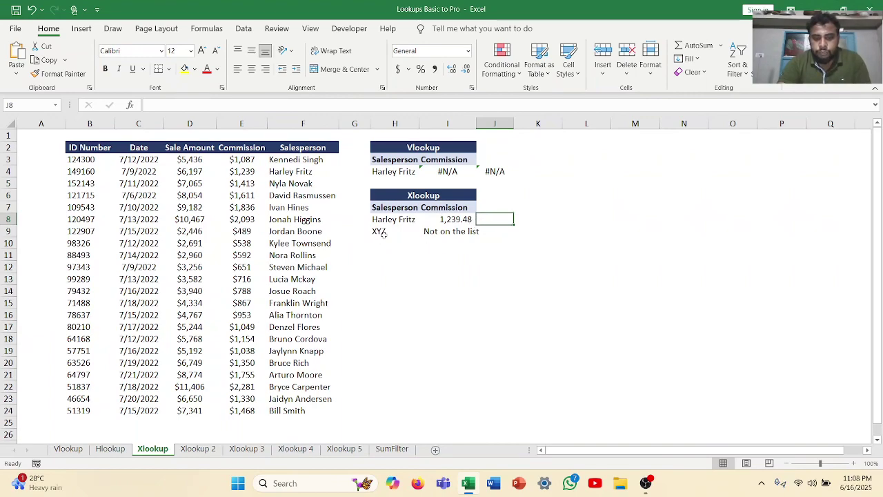
left_click(500, 232)
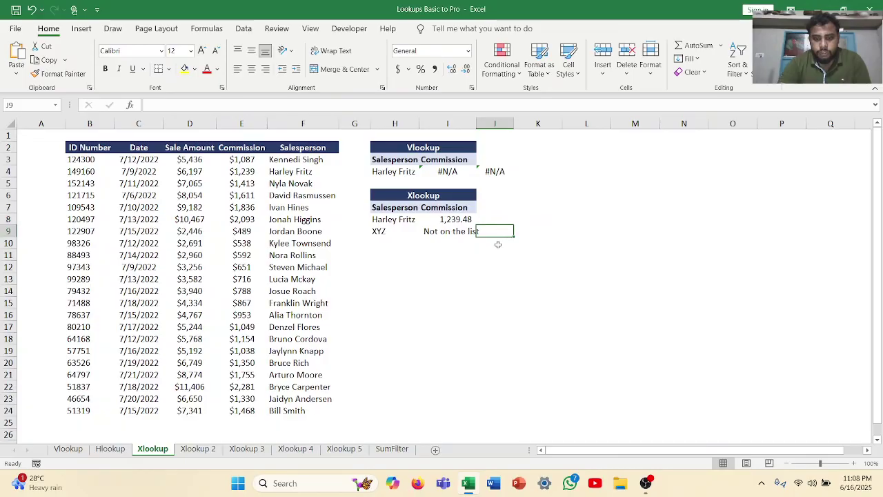
left_click(498, 242)
left_click(502, 231)
left_click(451, 254)
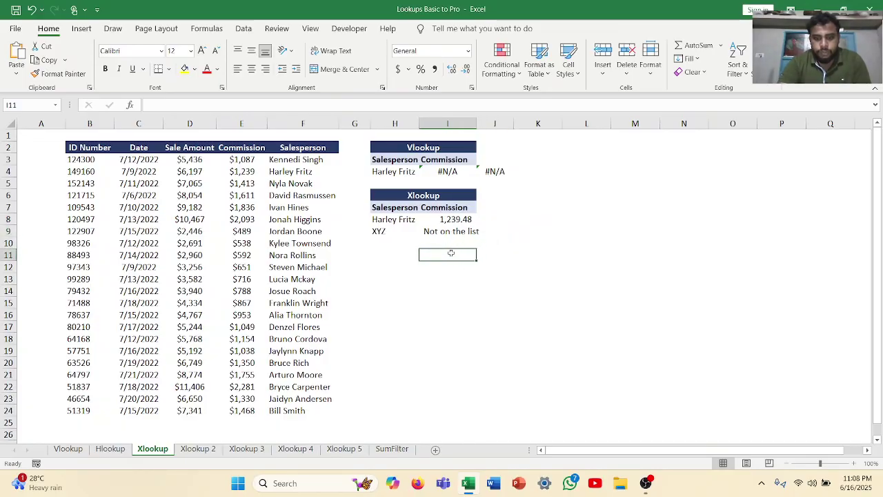
left_click(389, 234)
Step: Start an XLOOKUP formula in cell I10 with H9 as the lookup value
left_click(456, 244)
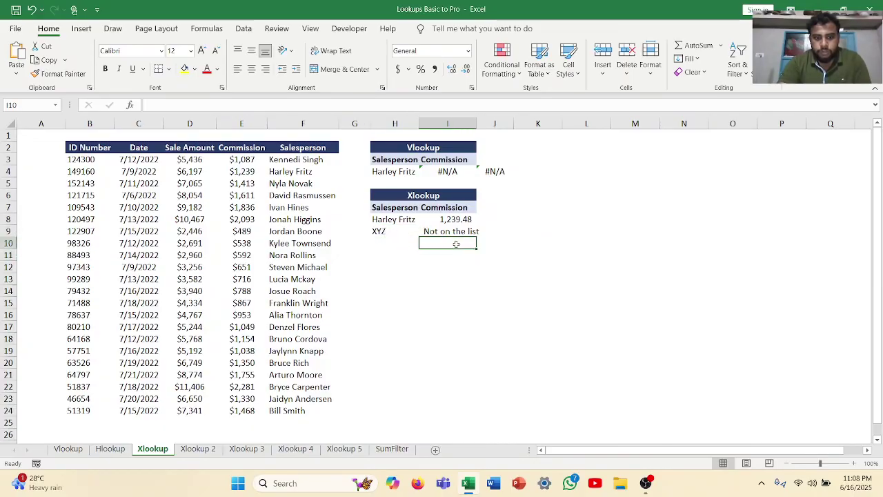
type("=")
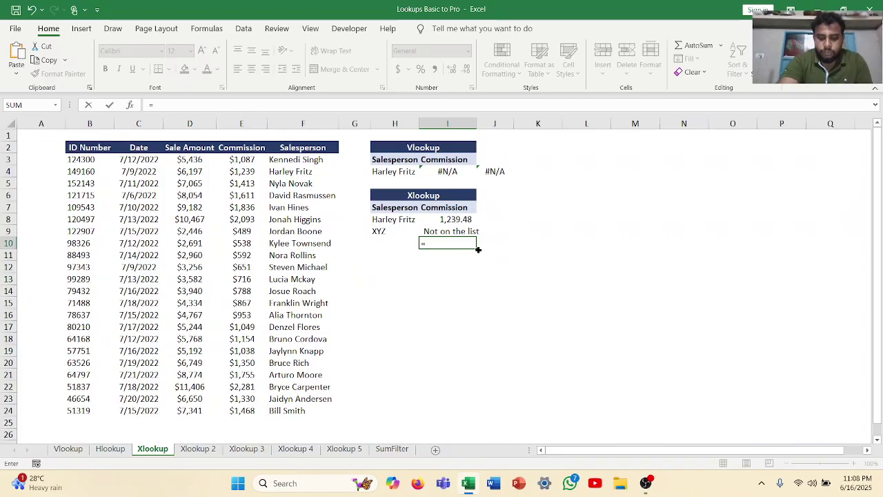
type("xloo")
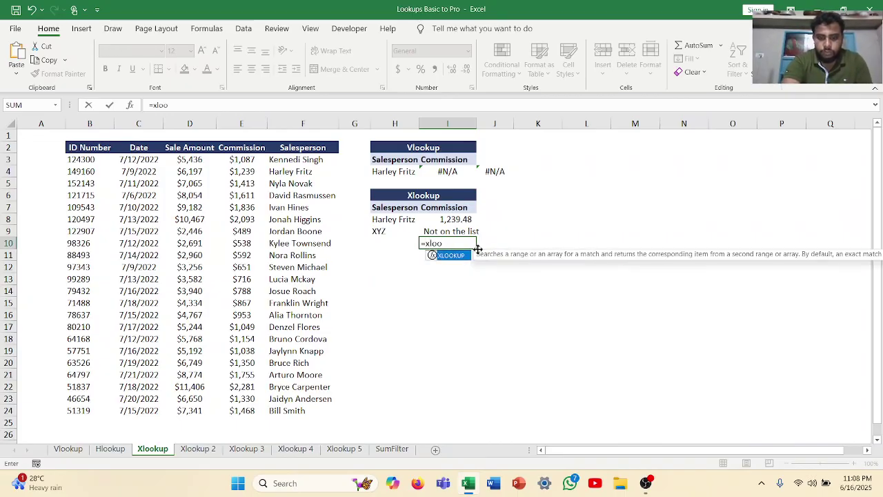
key("Tab")
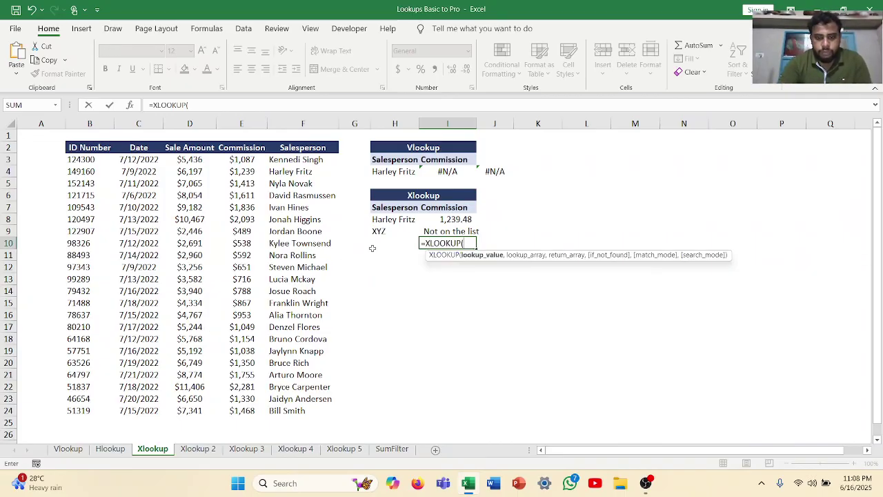
left_click(387, 231)
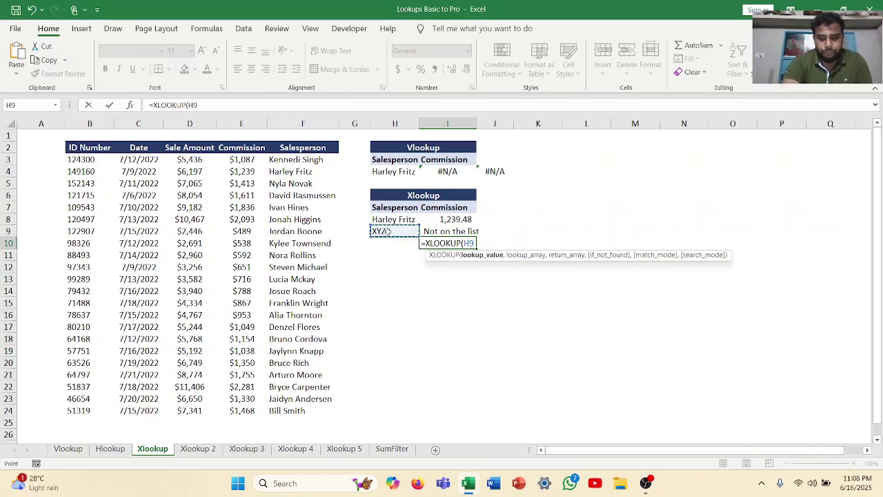
type(",")
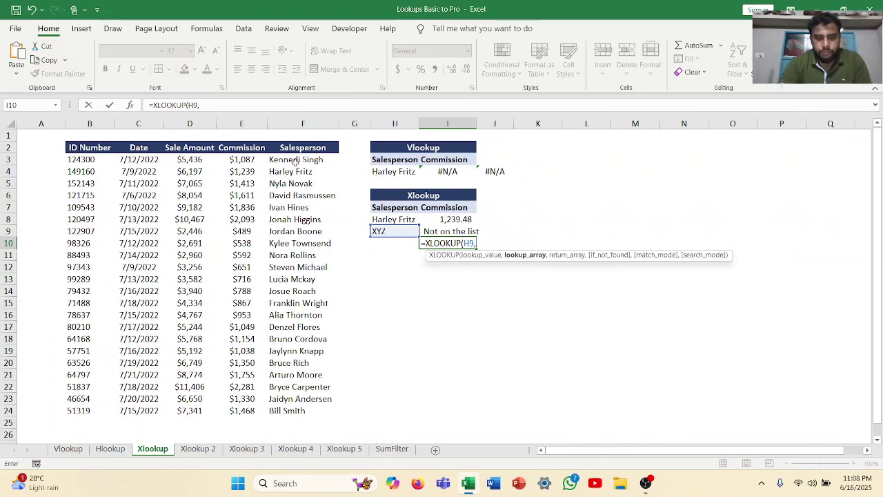
Step: Add F3:F24 as the lookup array and E3:E24 as the return array of the XLOOKUP formula
left_click_drag(295, 159, 304, 411)
type(",")
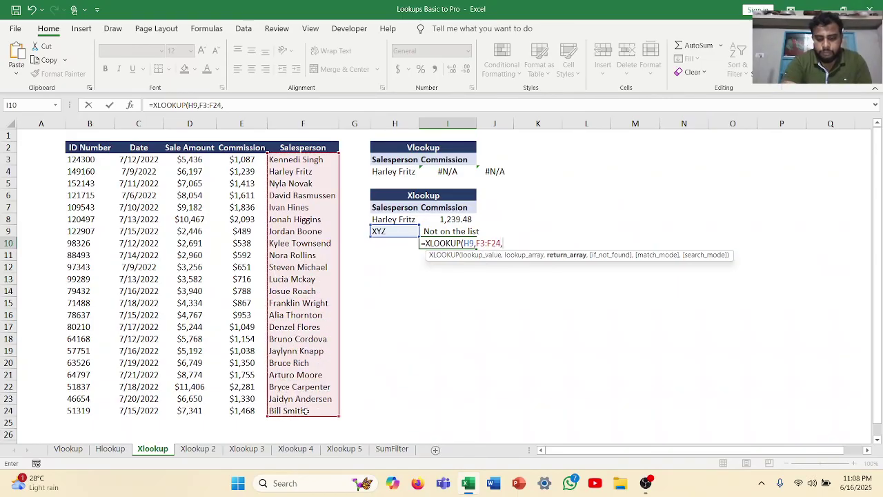
left_click_drag(246, 157, 249, 410)
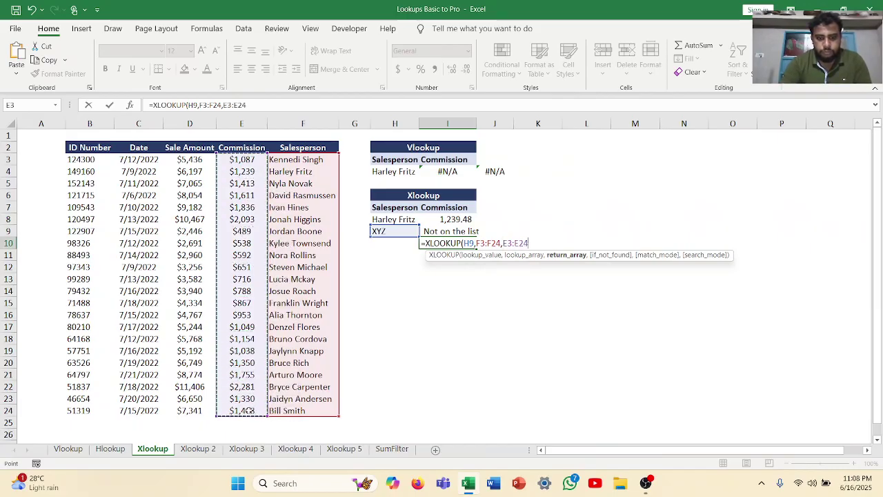
type(",")
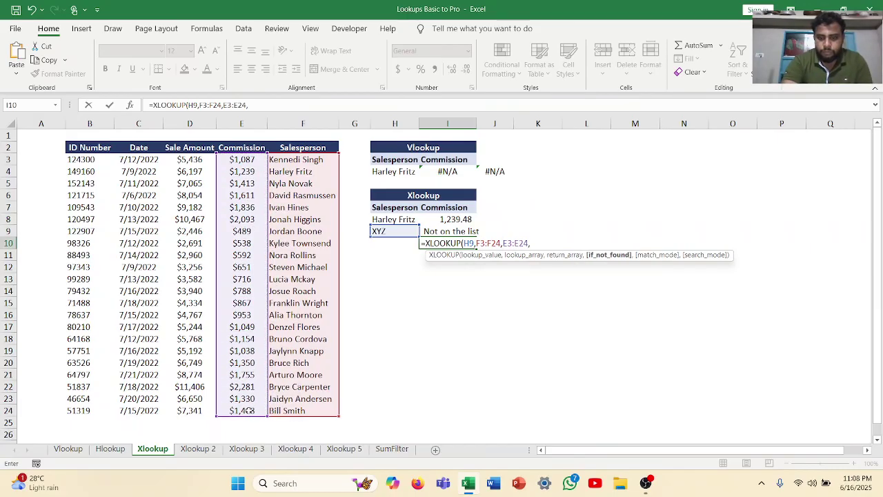
Step: Finish the XLOOKUP formula in I10 with "not on the list" as the text for a missing match
type("\"not")
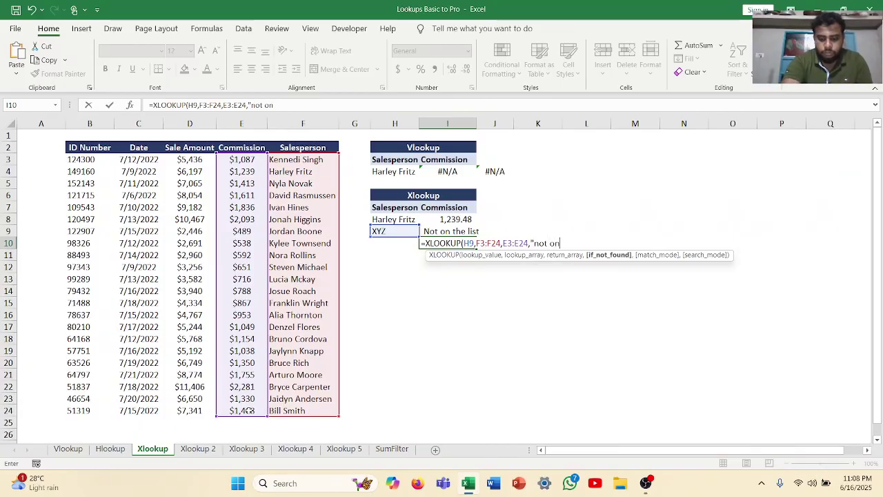
type("on the ")
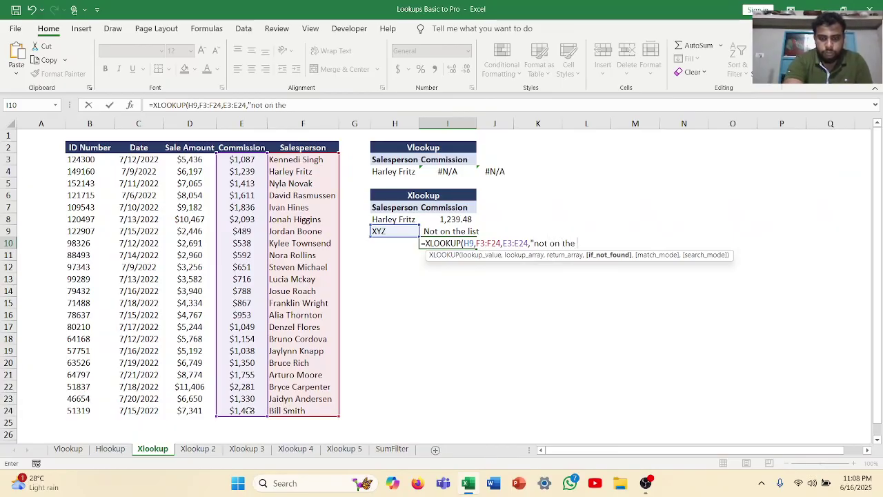
type("list")
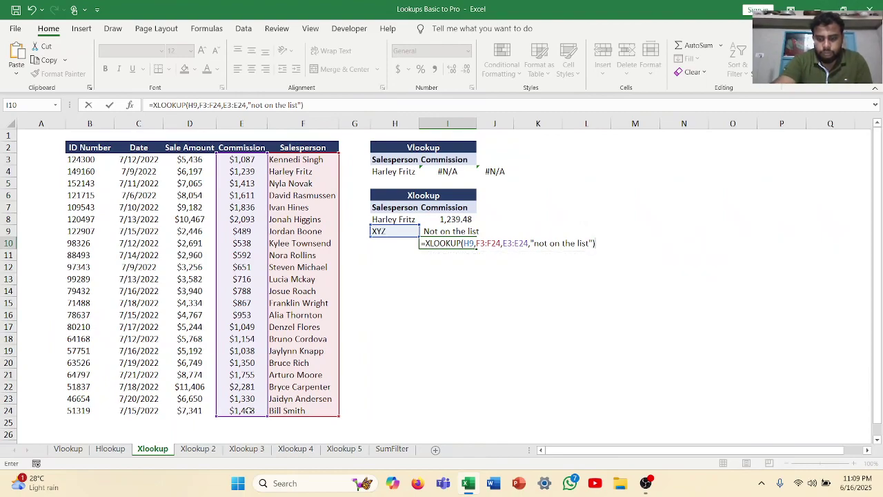
key("Return")
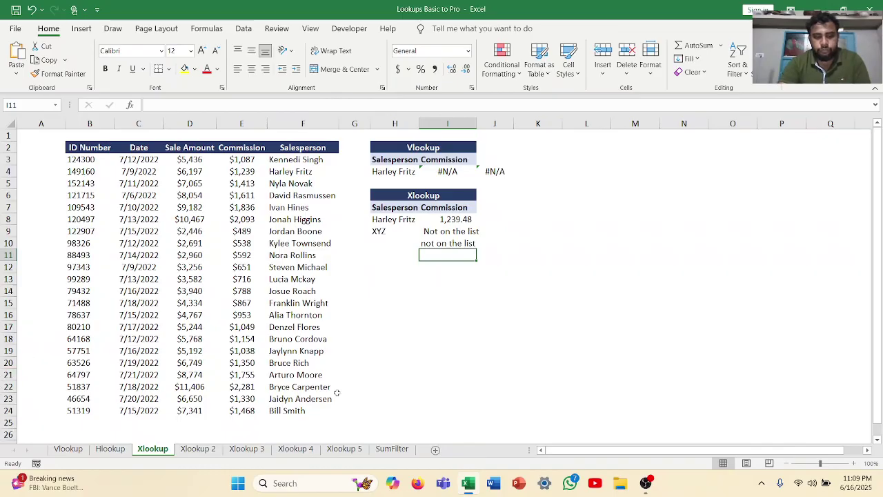
Step: Switch to the Xlookup 2 sheet
left_click(196, 449)
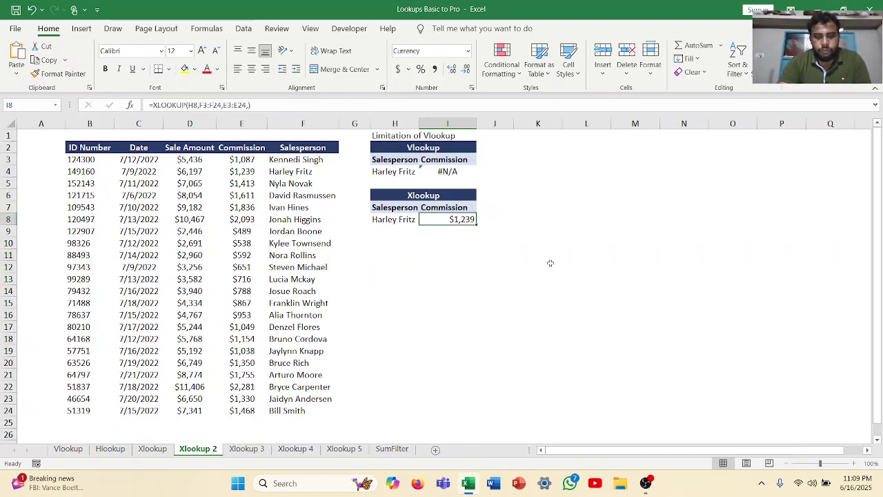
left_click(449, 233)
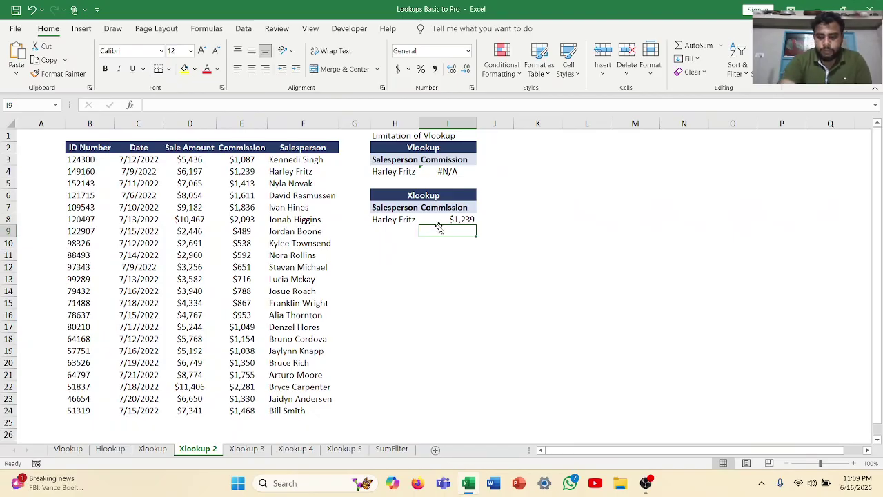
type("=")
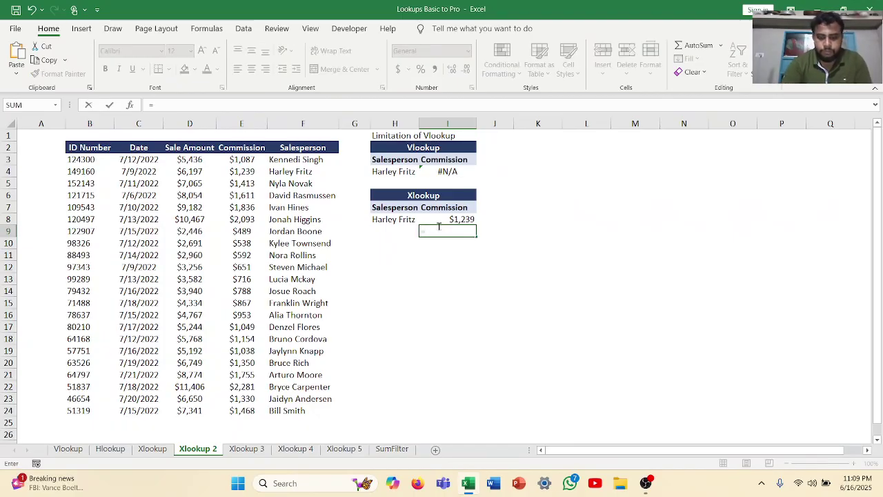
type("xloo")
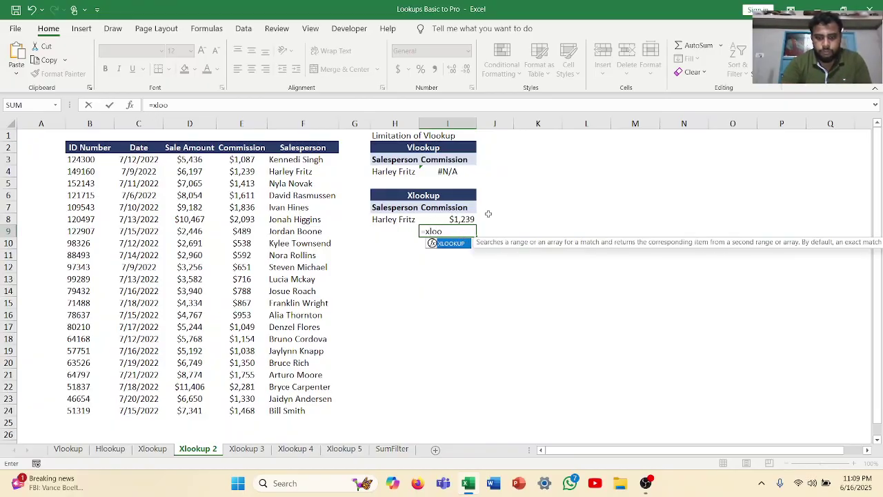
key("BackSpace")
key("BackSpace")
key("BackSpace")
key("Escape")
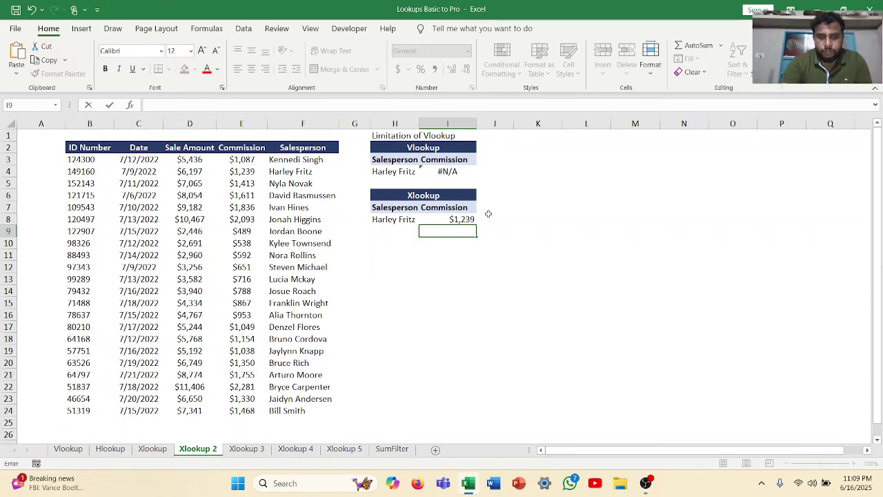
Step: Start an XLOOKUP formula in cell I9 with H8 as the lookup value
left_click(464, 219)
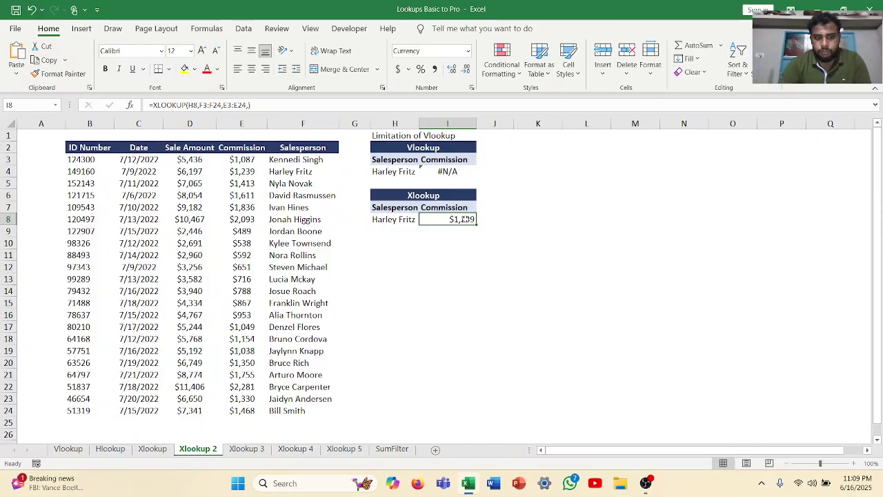
left_click(443, 234)
type("=")
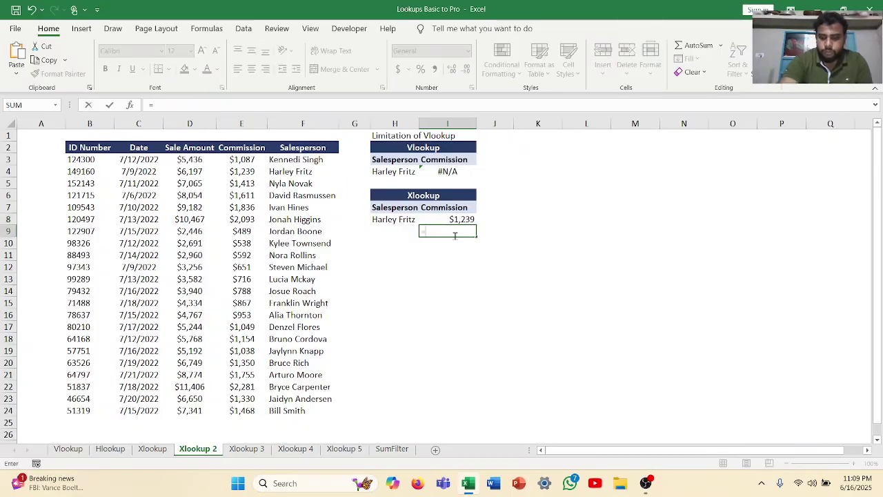
type("xloo")
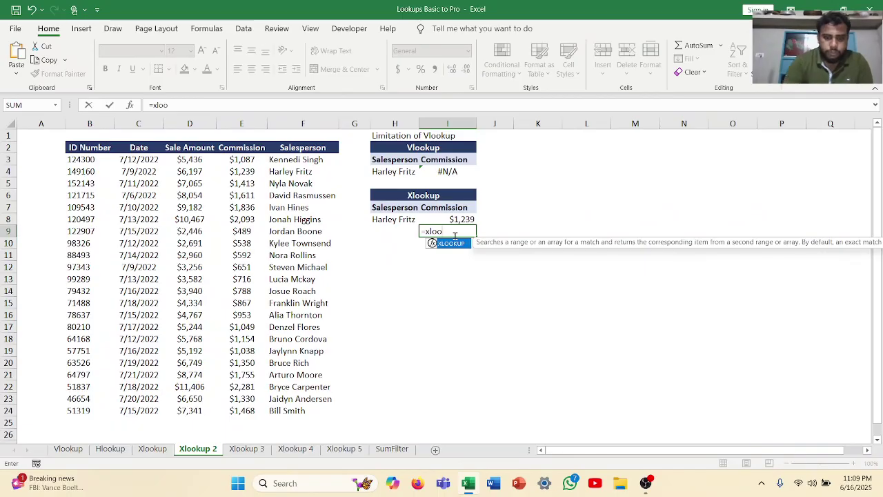
key("Tab")
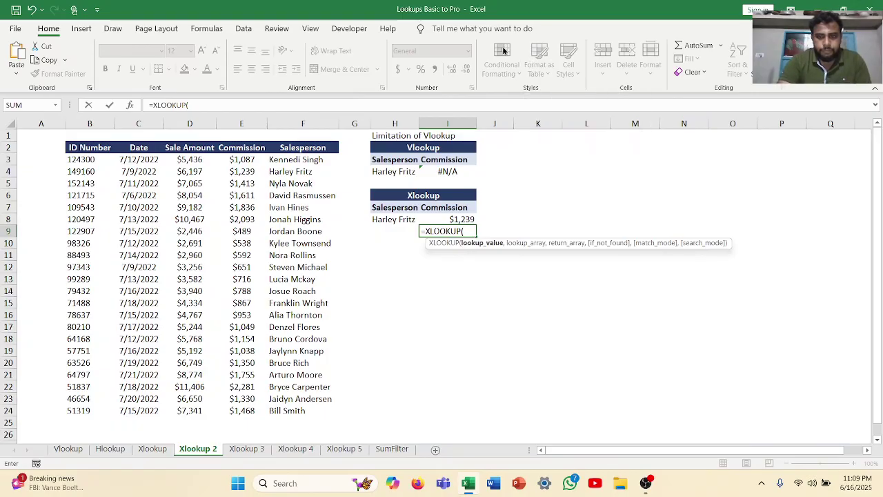
left_click(391, 219)
type(",")
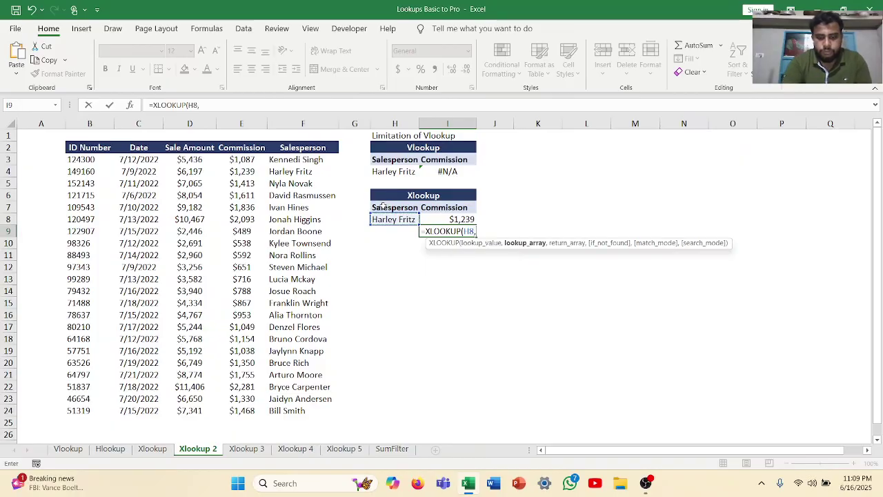
Step: Complete the XLOOKUP formula in I9 with F3:F24 as the lookup array and E3:E24 as the return array
left_click_drag(282, 158, 274, 409)
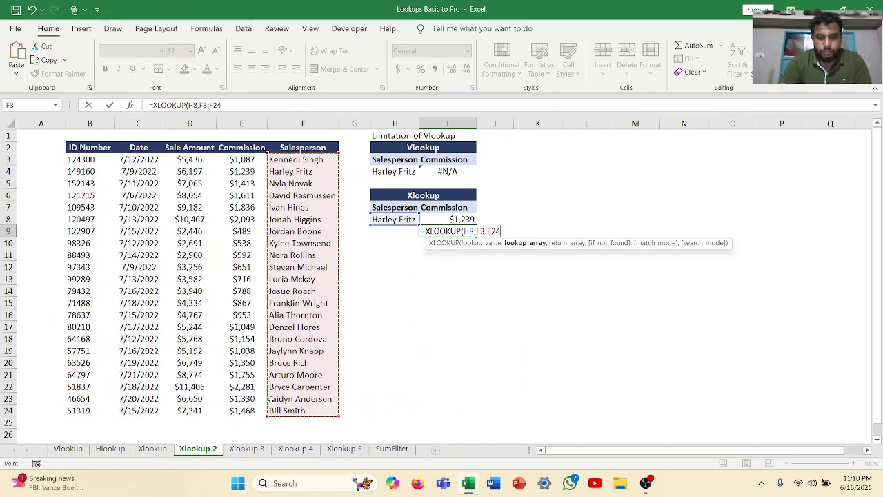
type(",")
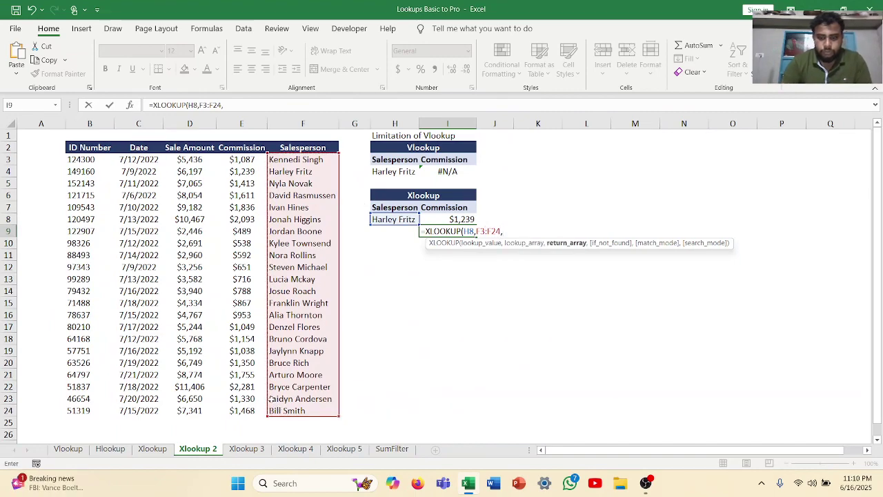
left_click_drag(241, 160, 245, 411)
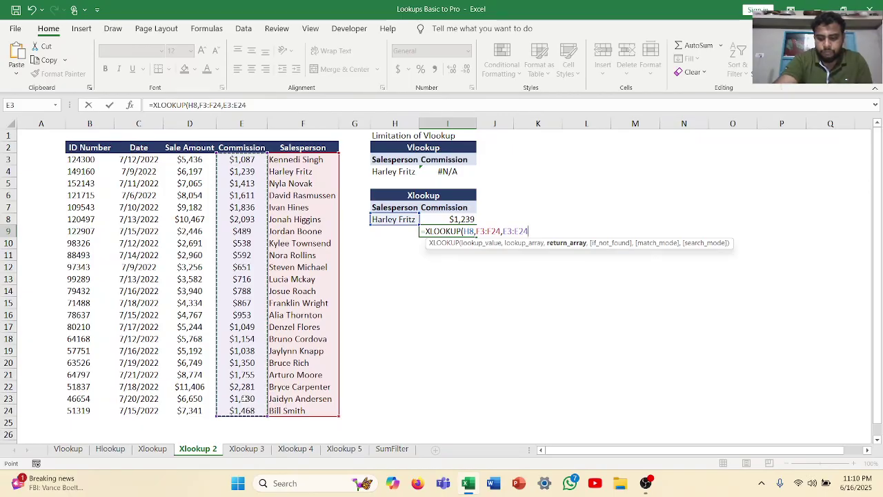
type(")")
key("Return")
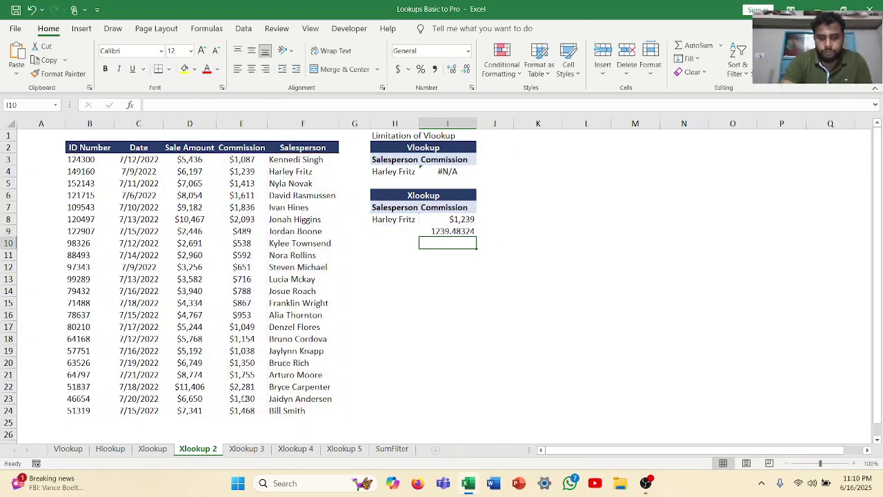
Step: Reduce the number format of cell I9 to zero decimal places
left_click(469, 232)
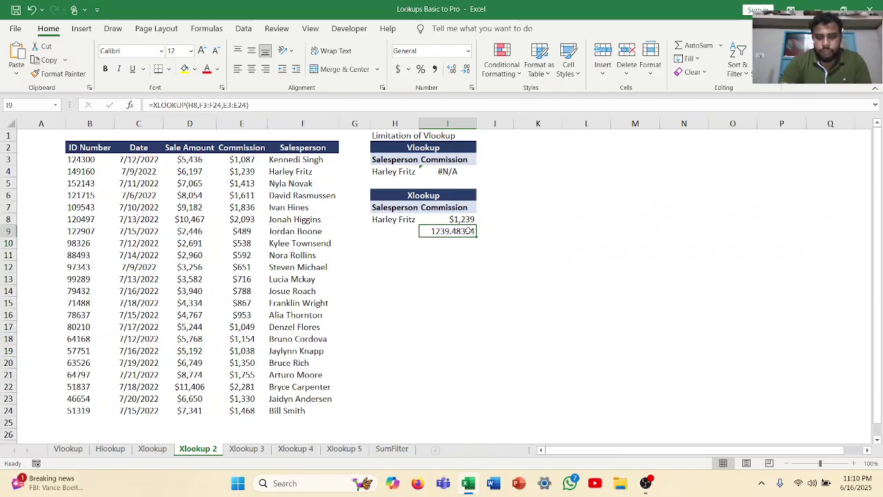
left_click(465, 69)
left_click(465, 69)
left_click(464, 69)
left_click(464, 69)
left_click(465, 69)
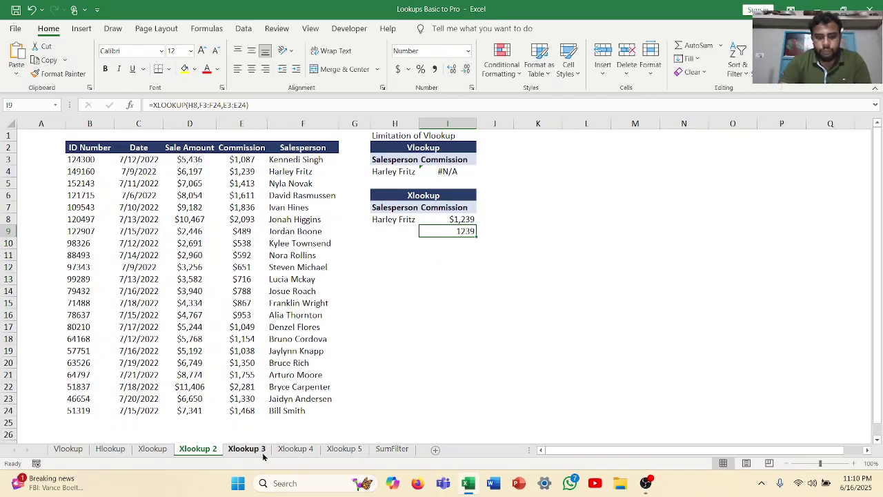
Step: Switch to the Xlookup 3 sheet and inspect the formula behind the sale amount and commission in I3 and J3
left_click(262, 450)
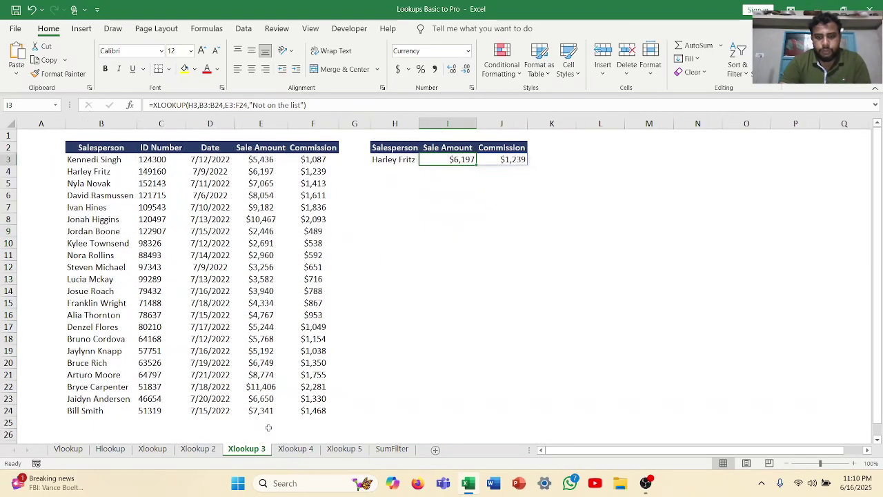
left_click(454, 181)
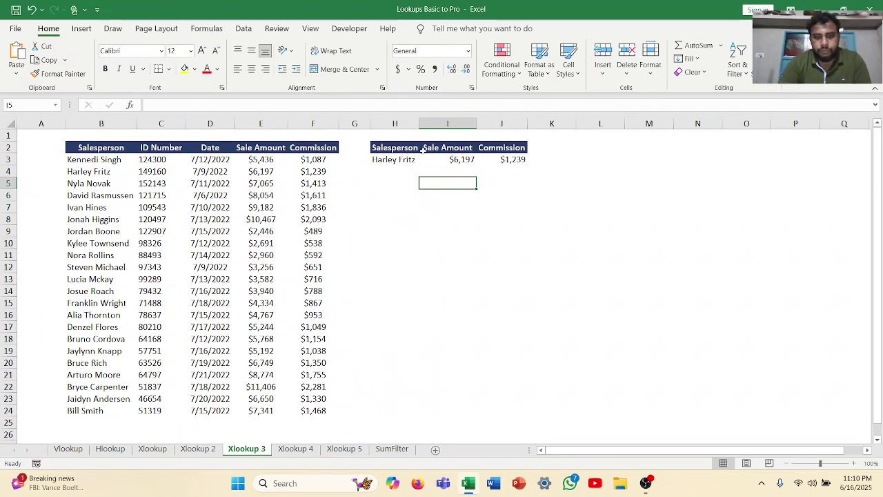
left_click(465, 159)
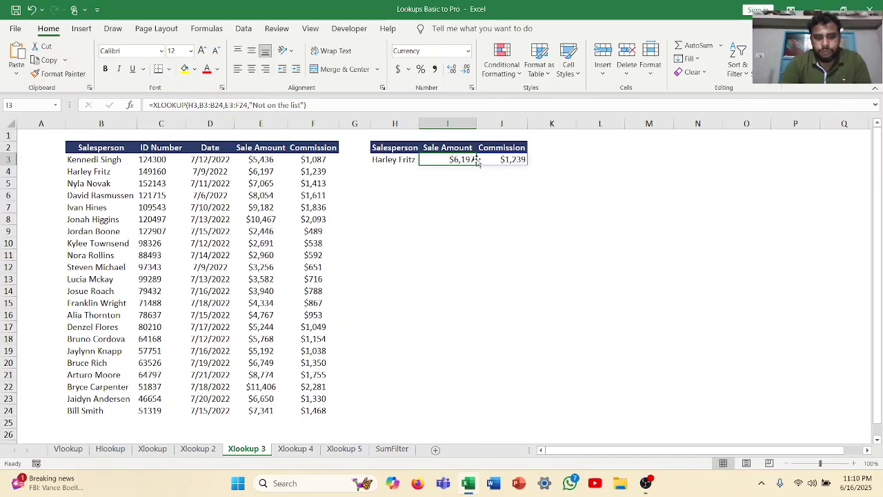
left_click(499, 160)
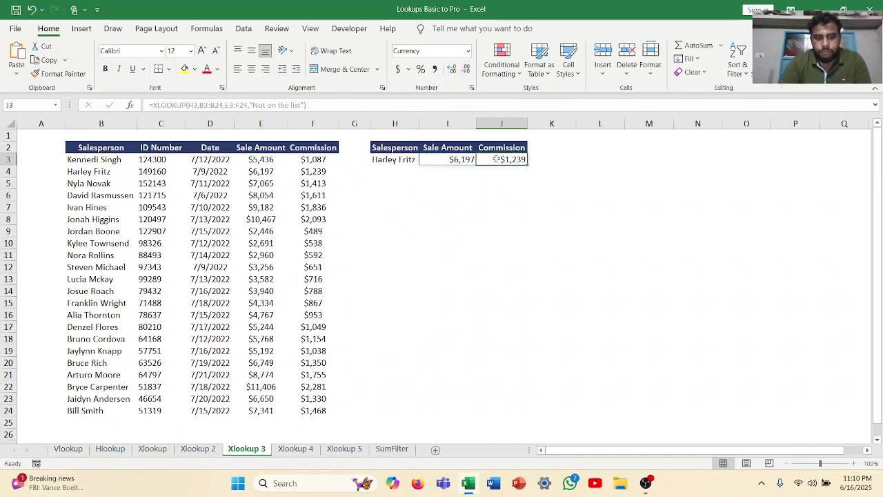
Step: Replace the formula in cell I3 with a new XLOOKUP that uses H3 as the lookup value
left_click(460, 160)
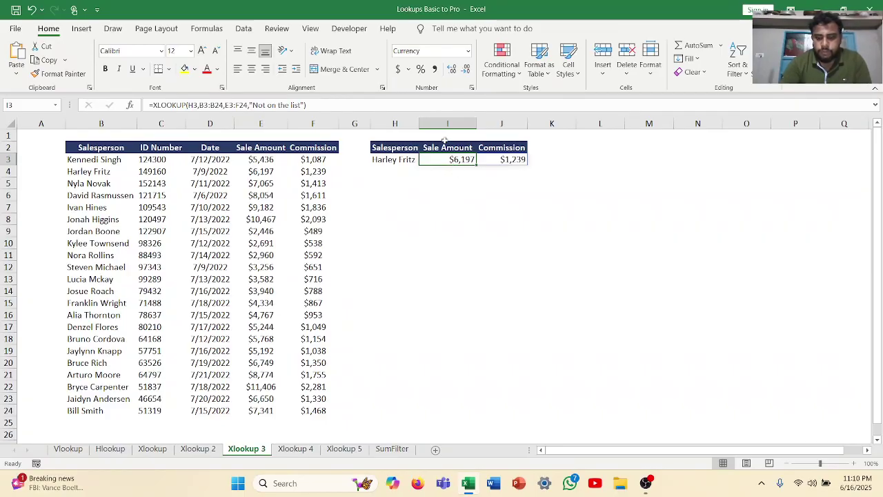
type("=xl")
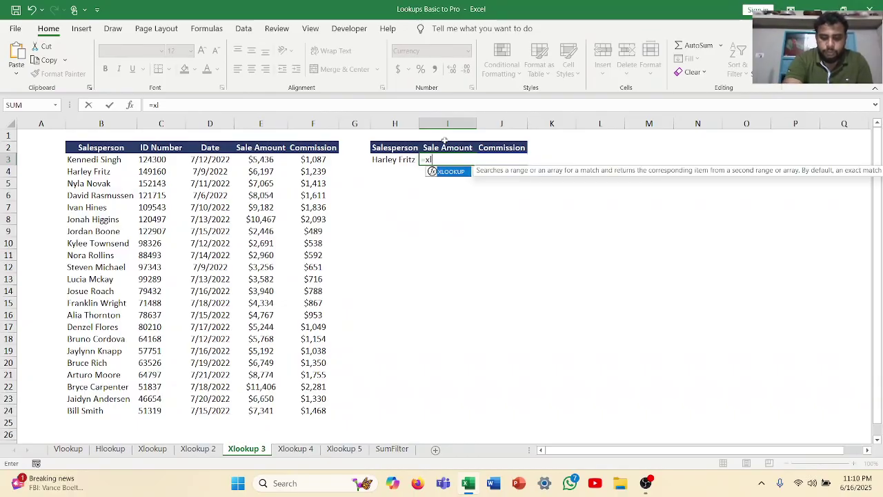
type("oo")
key("Tab")
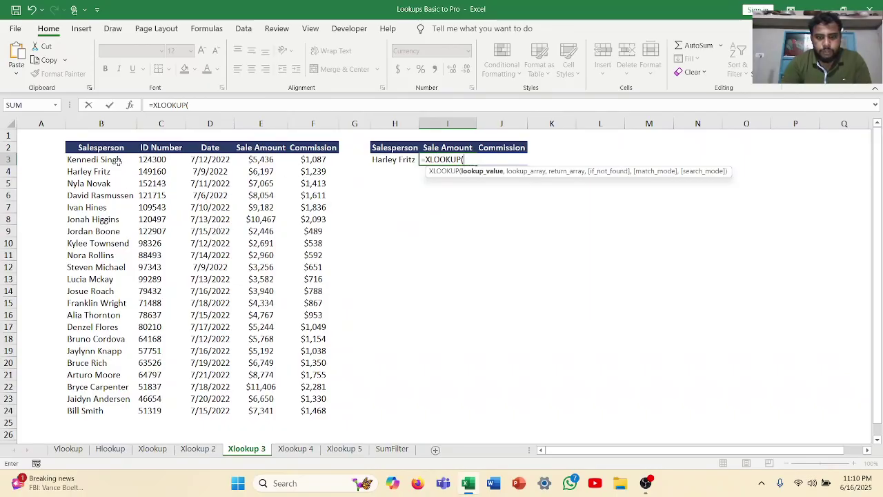
left_click(380, 160)
type(",")
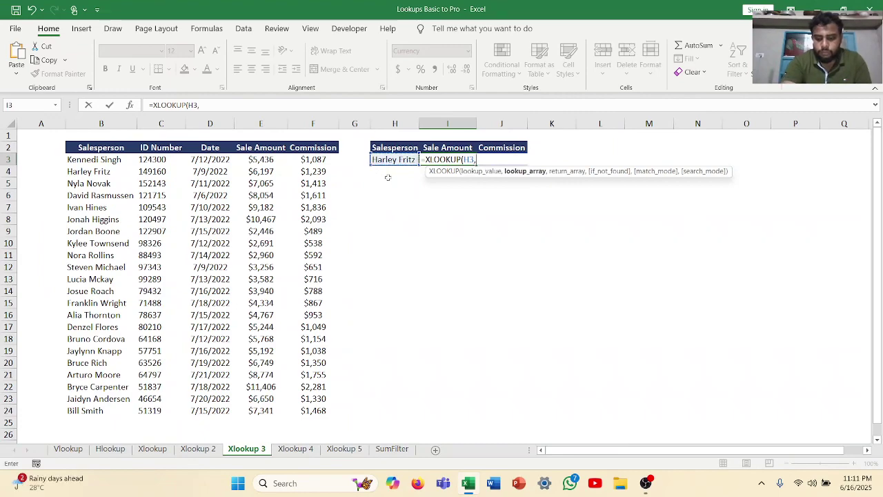
Step: Complete the XLOOKUP formula in I3 with B3:B24 as the lookup array and both columns E3:F24 as the return array
left_click_drag(113, 161, 81, 407)
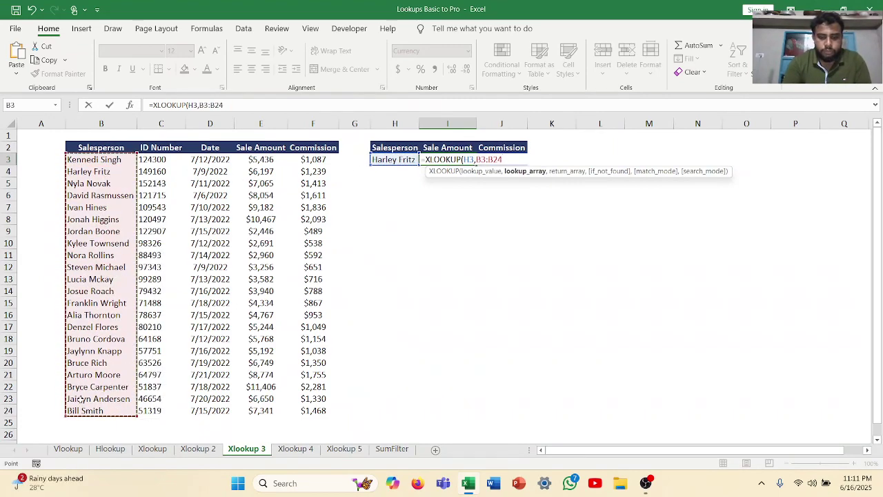
type(",")
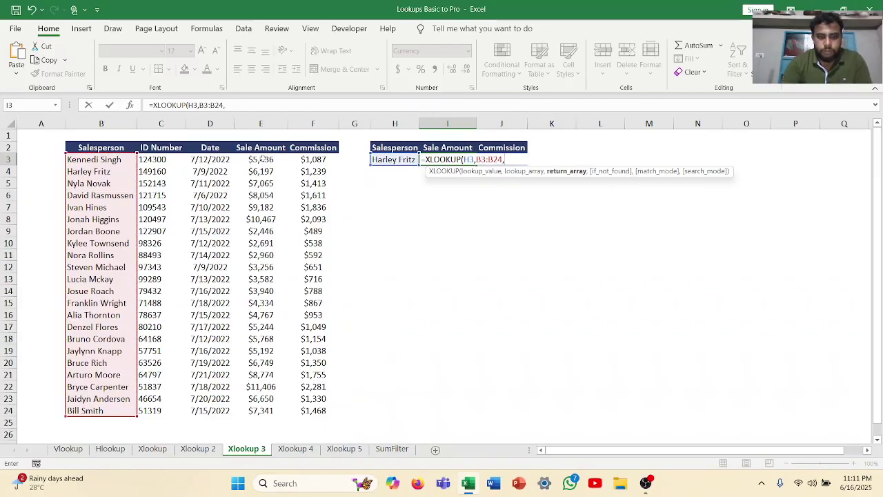
left_click_drag(253, 158, 315, 411)
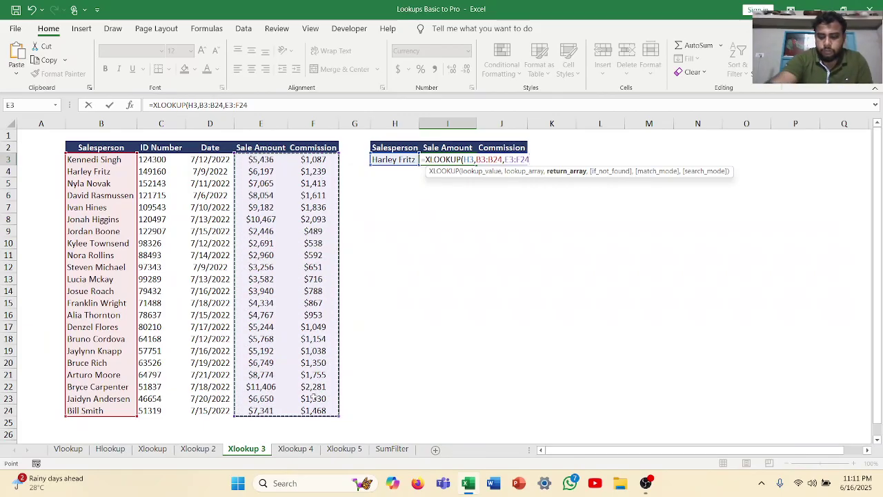
type(")")
key("Return")
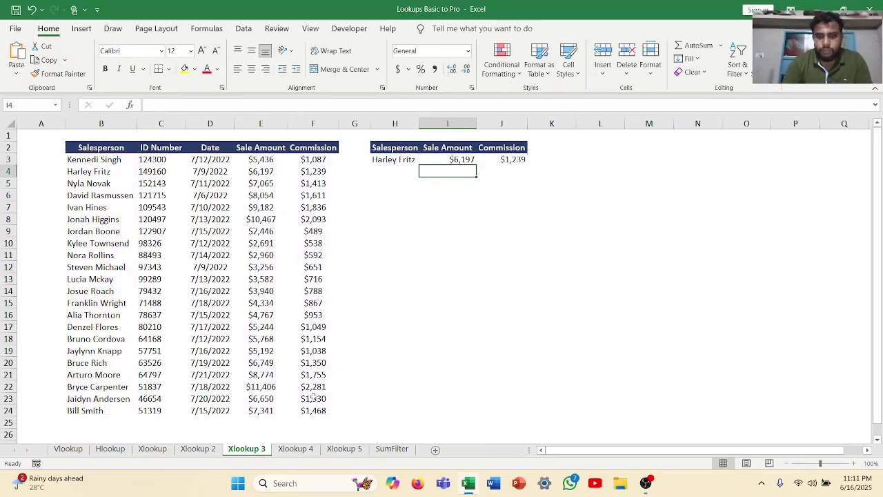
Step: Start a second XLOOKUP formula in cell I6 with H3 as the lookup value
left_click(478, 199)
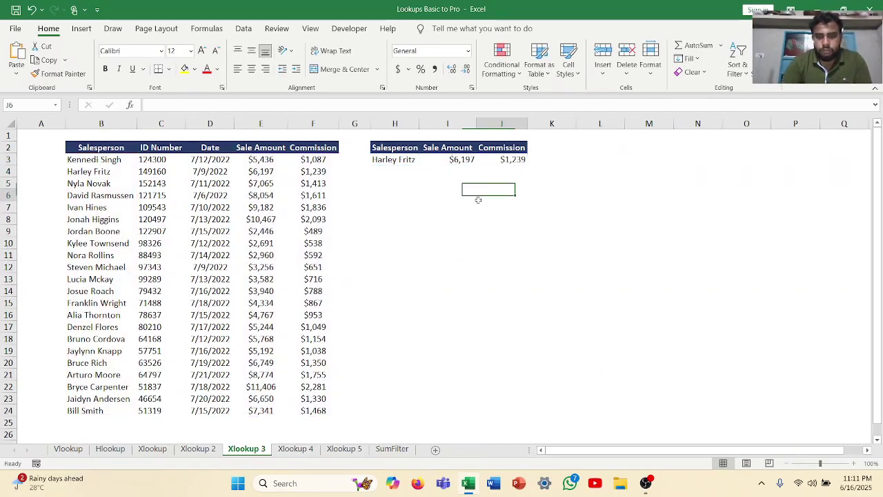
left_click(468, 188)
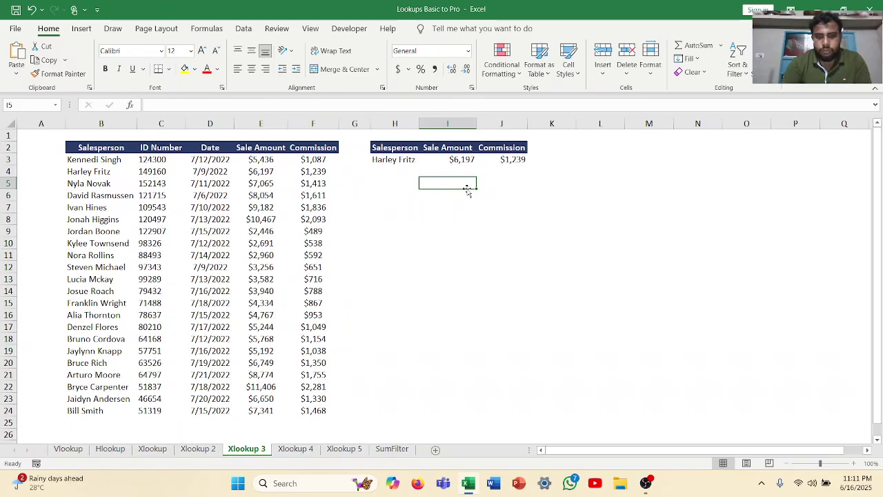
left_click(466, 193)
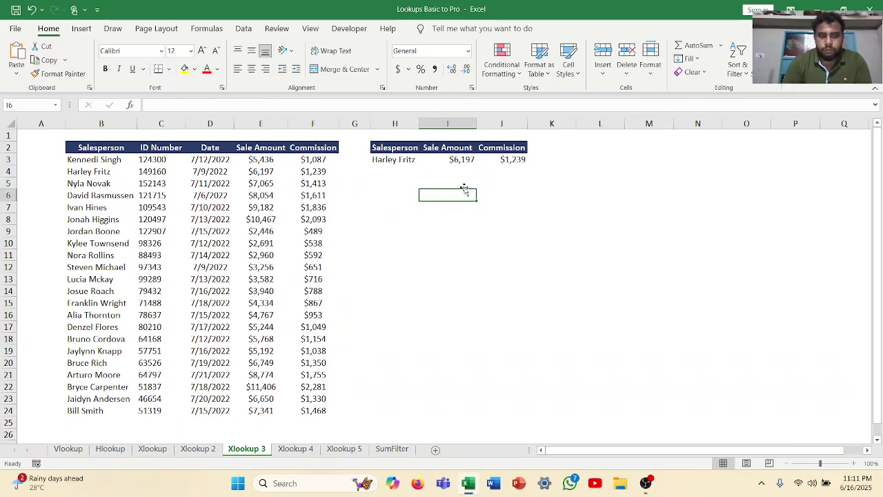
type("=")
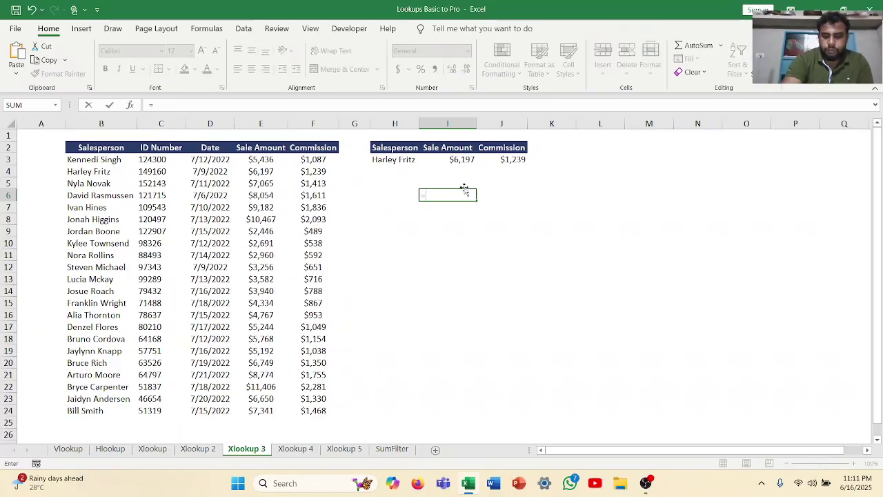
type("xlo")
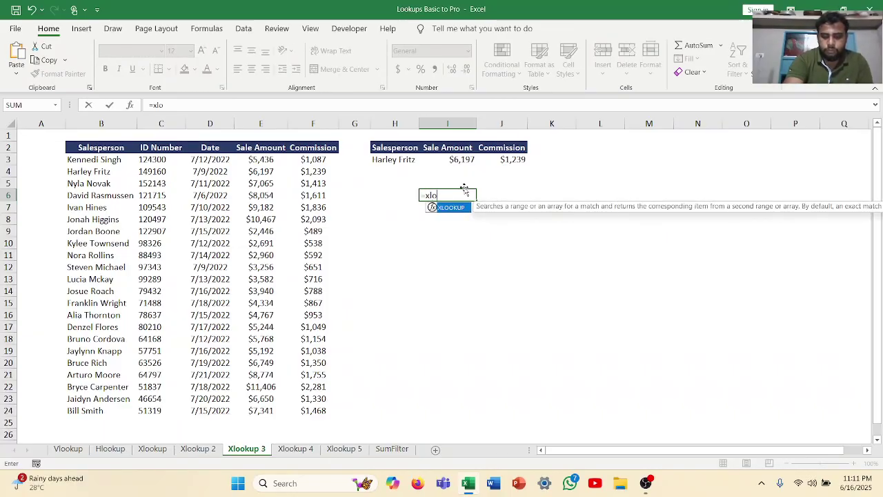
type("o")
key("Tab")
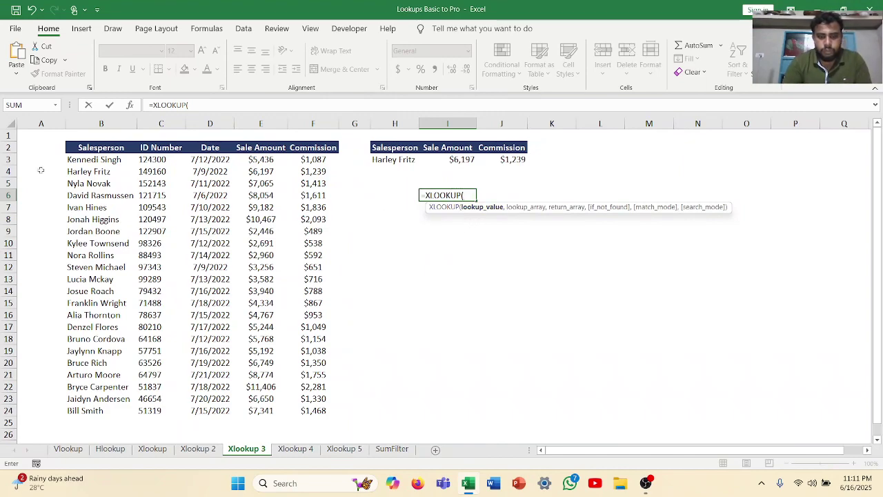
left_click(384, 162)
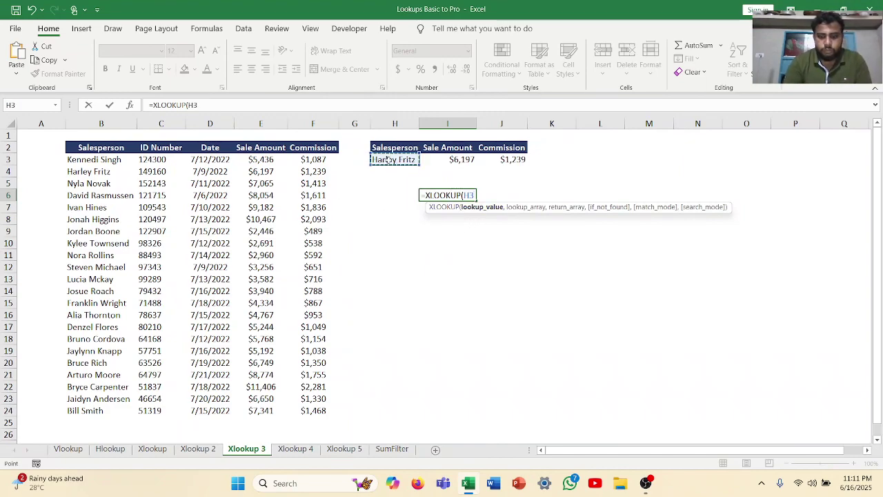
type(",")
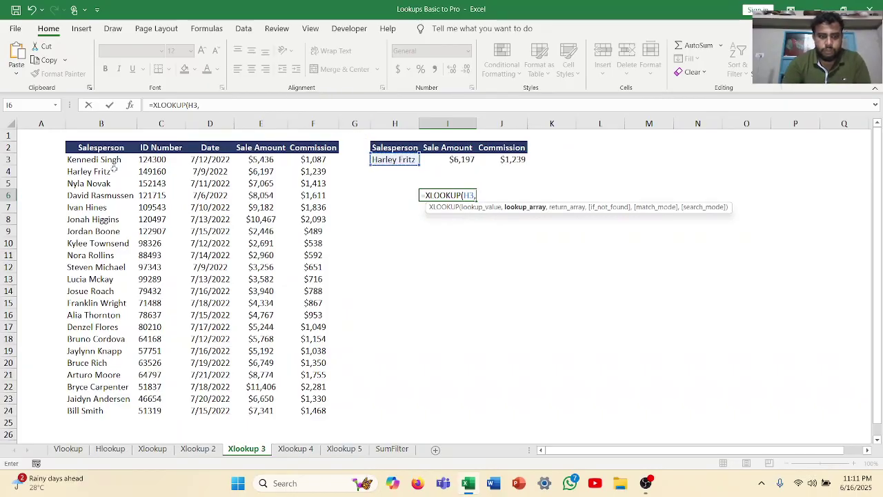
Step: Complete the XLOOKUP formula in I6 with B3:B24 as the lookup array and E3:F24 as the return array
left_click_drag(110, 163, 91, 406)
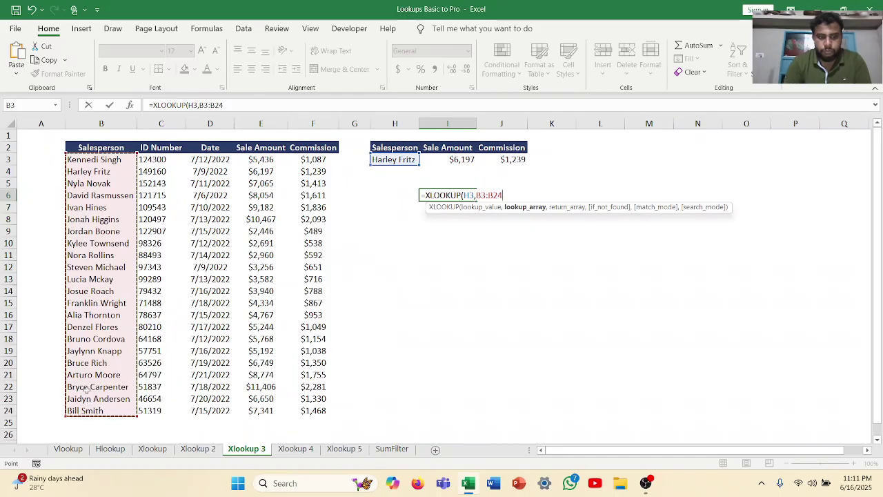
type(",")
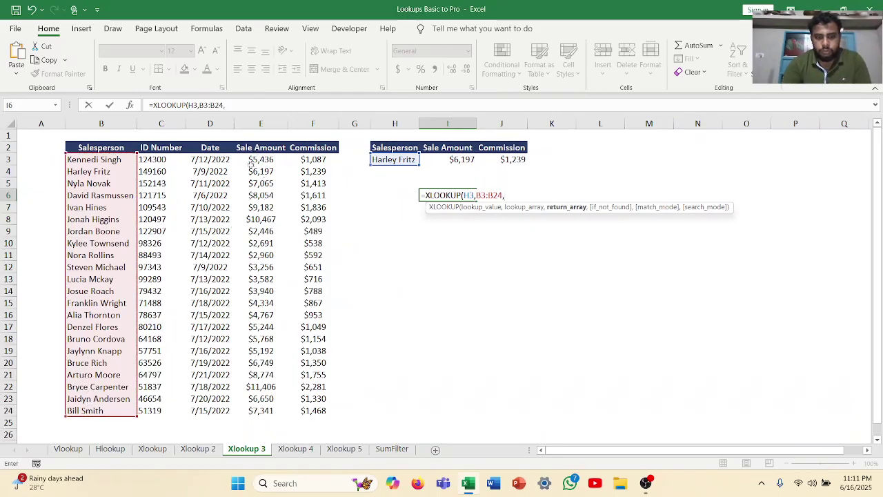
left_click_drag(251, 159, 334, 414)
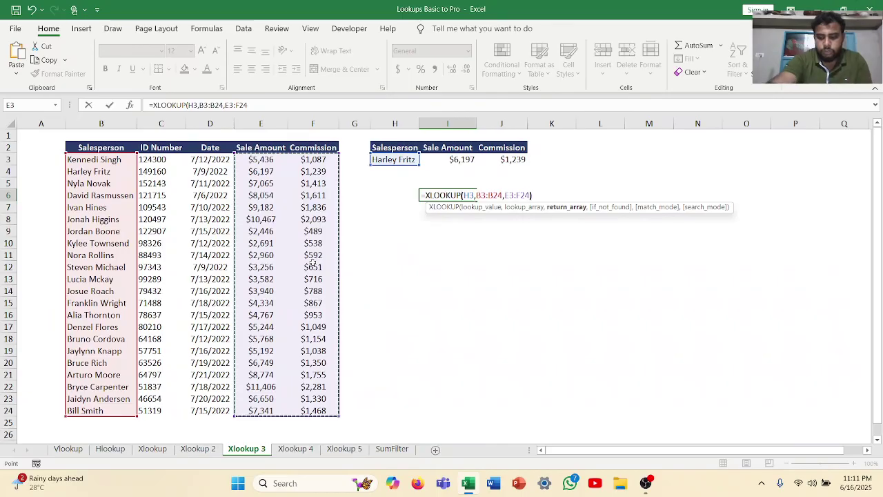
type(")")
key("Return")
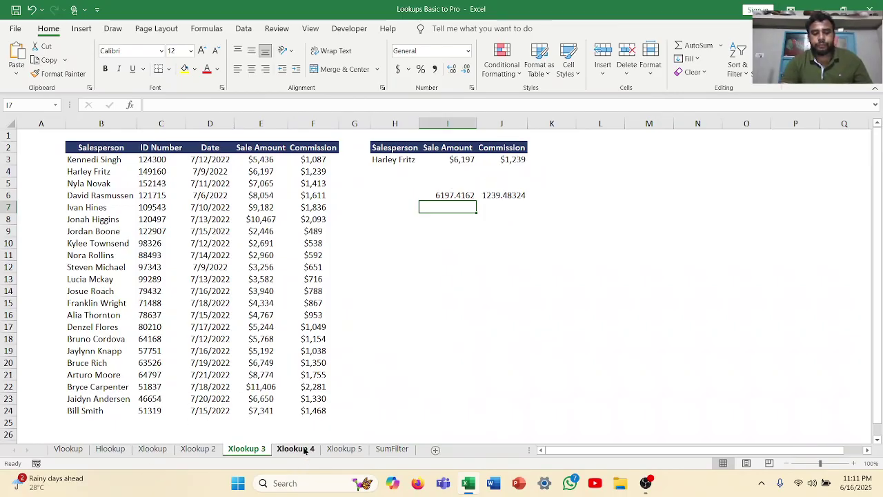
Step: On the Xlookup 5 sheet, start an XLOOKUP formula in I5 with H3 as the lookup value and B4:B25 as the lookup array
left_click(338, 447)
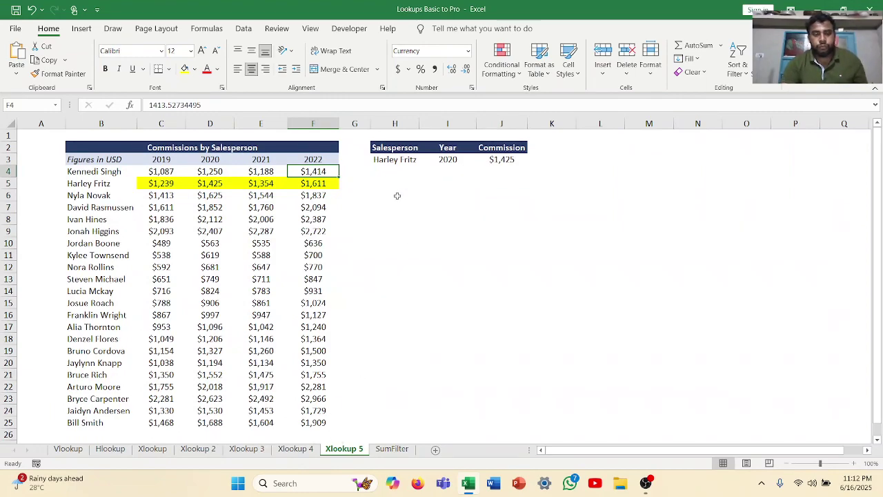
left_click(509, 159)
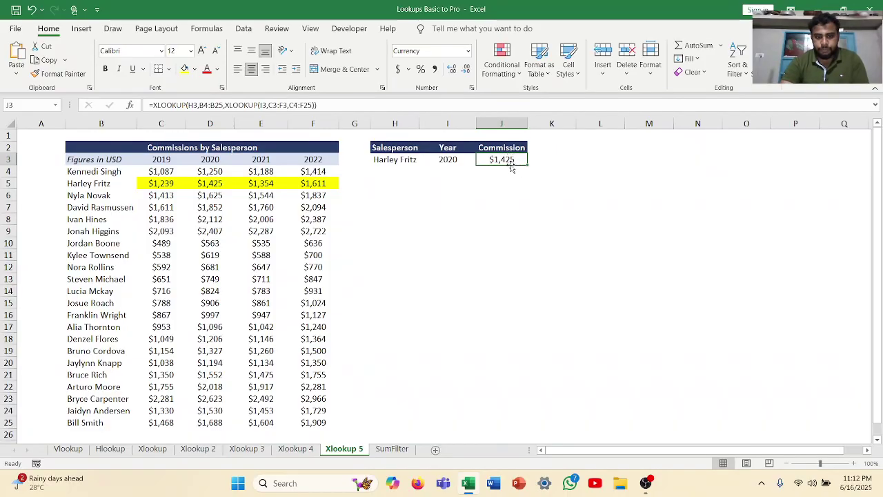
left_click(403, 185)
left_click(435, 181)
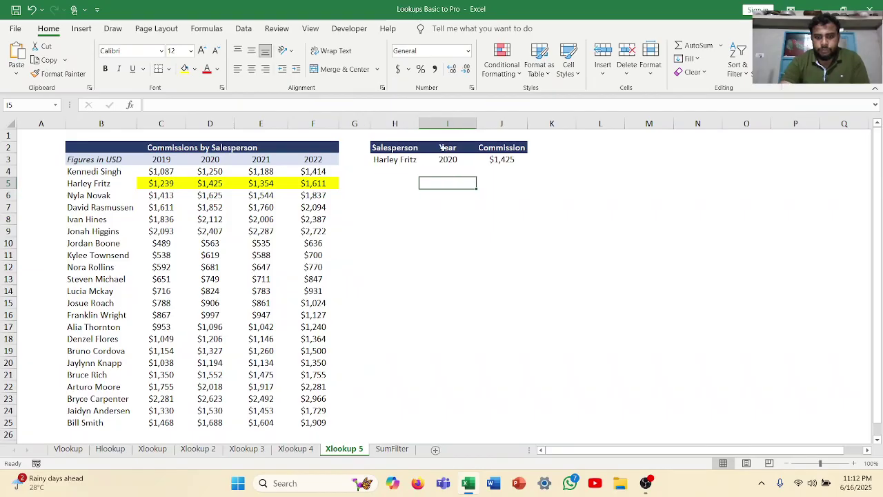
type("=xloo")
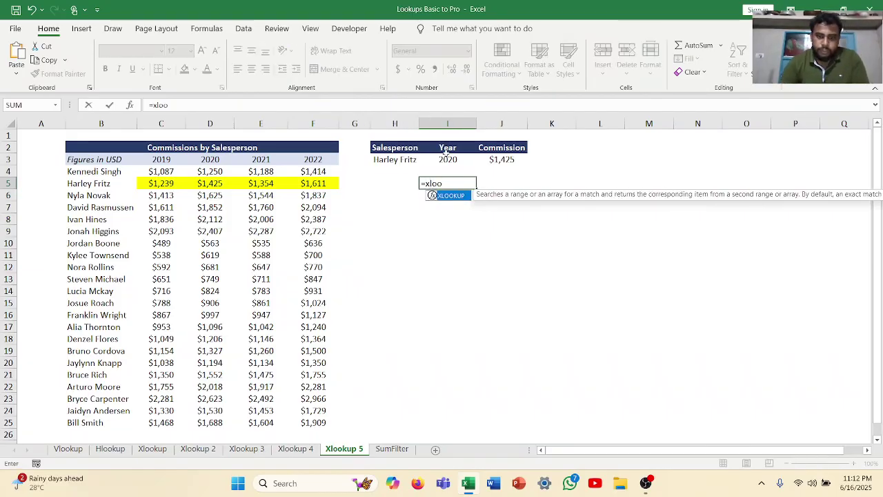
key("Tab")
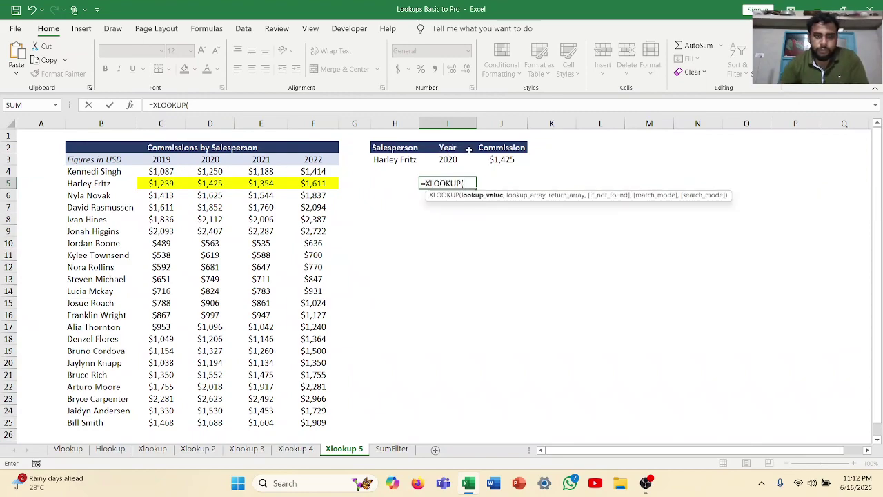
left_click(393, 159)
type(",")
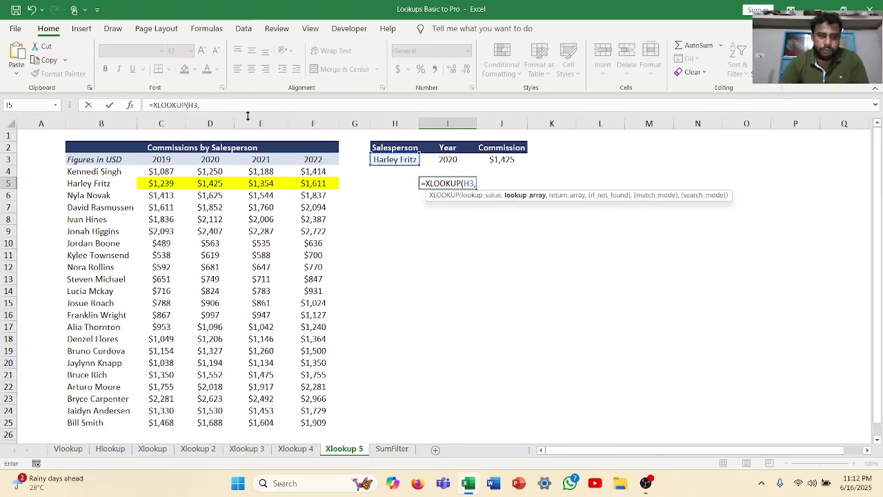
left_click_drag(82, 171, 102, 423)
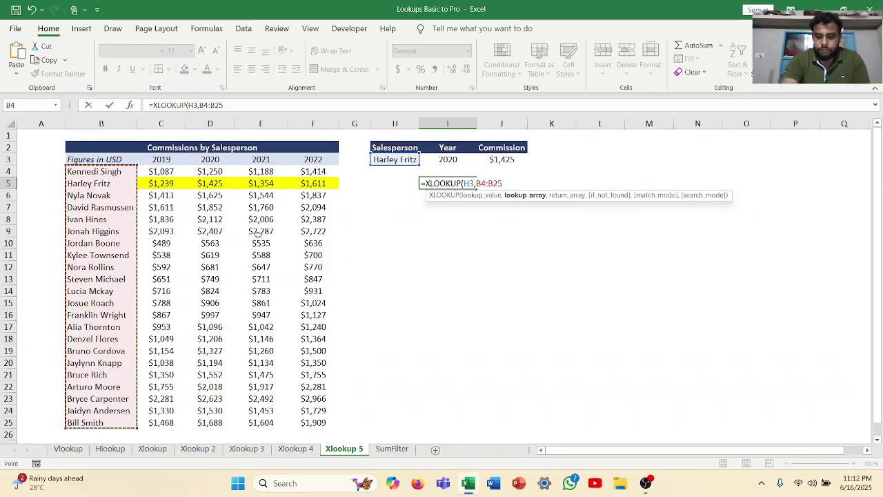
type(",")
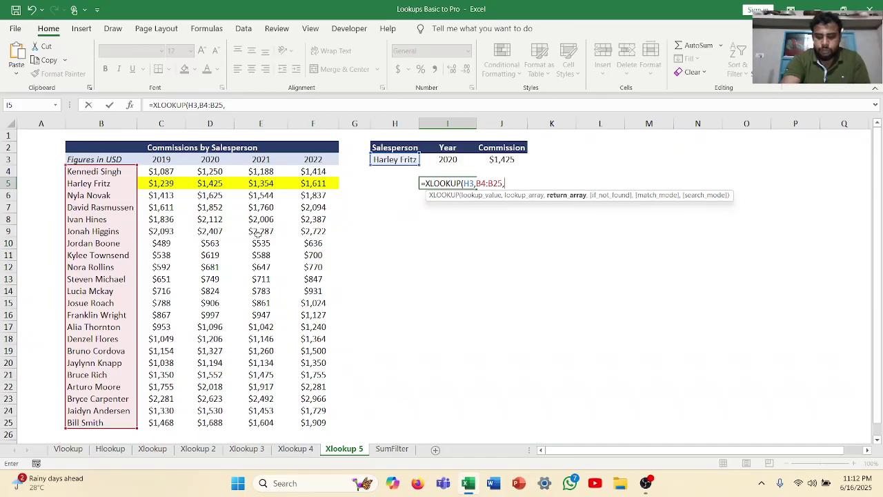
Step: Complete the I5 formula with a nested XLOOKUP as its return array, looking up I3 in C3:F3 and returning C4:F25
type("xloo")
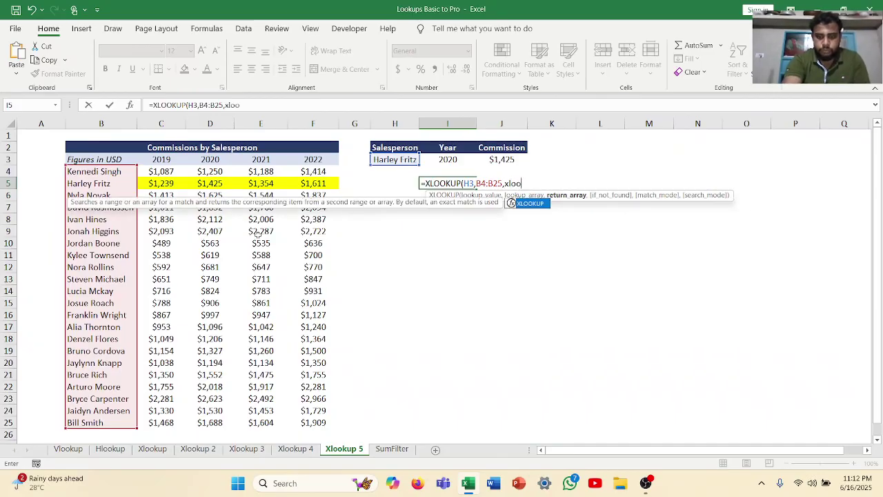
key("Tab")
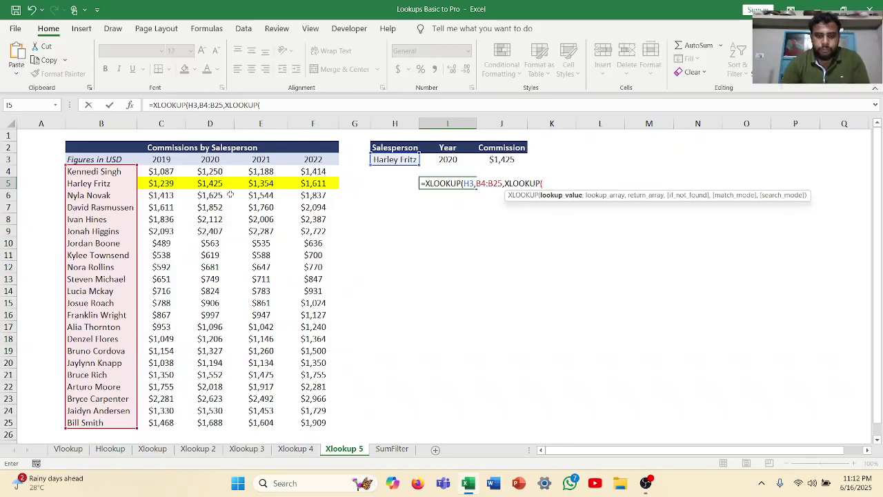
left_click(440, 158)
type(",")
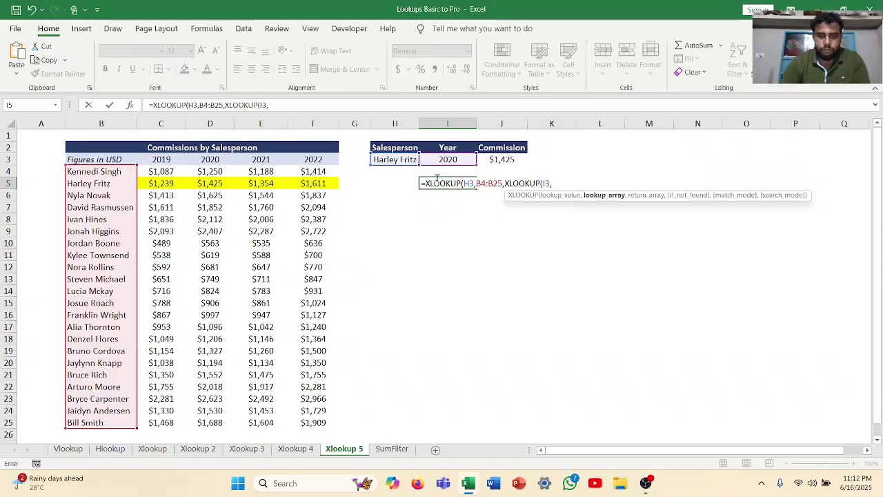
left_click_drag(149, 160, 290, 158)
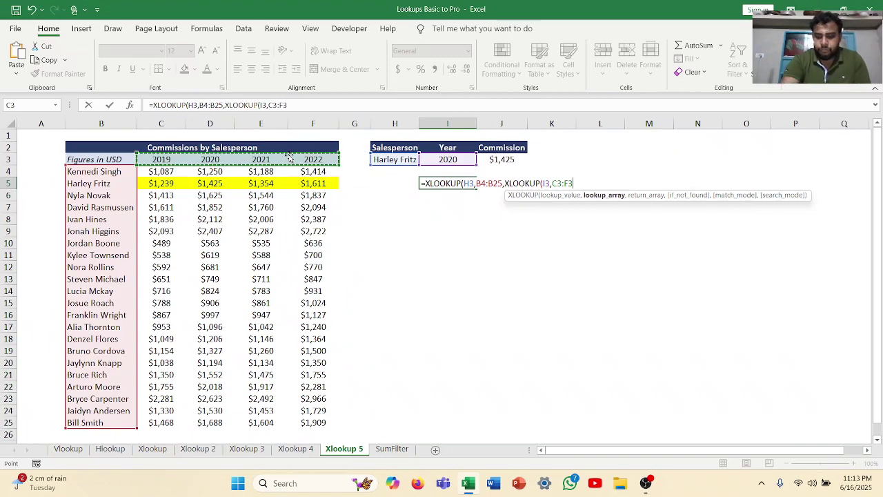
type(",")
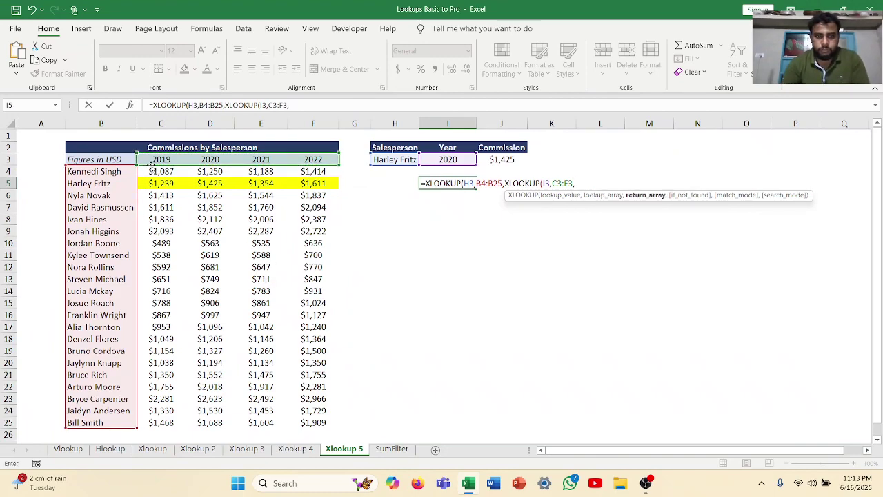
left_click_drag(148, 175, 312, 421)
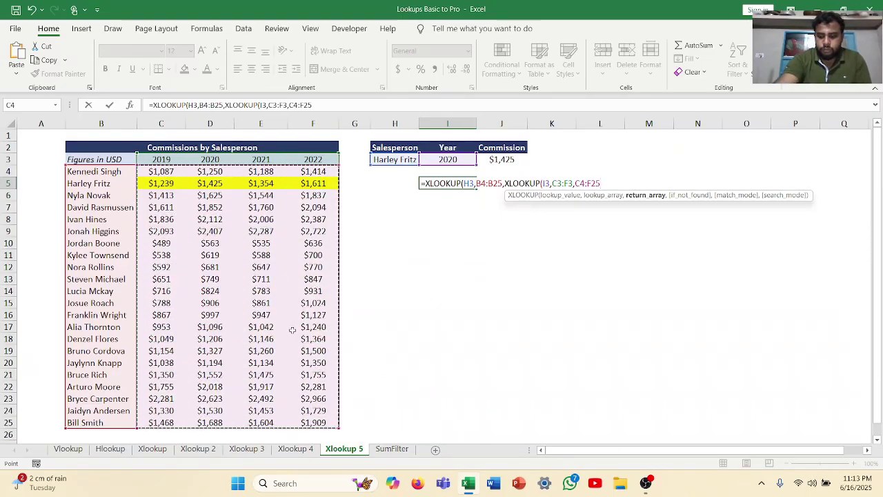
type(")")
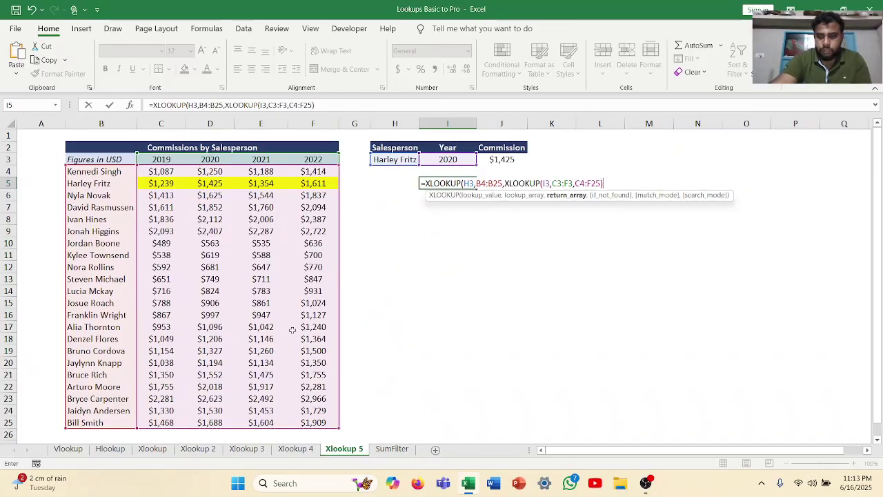
key("Return")
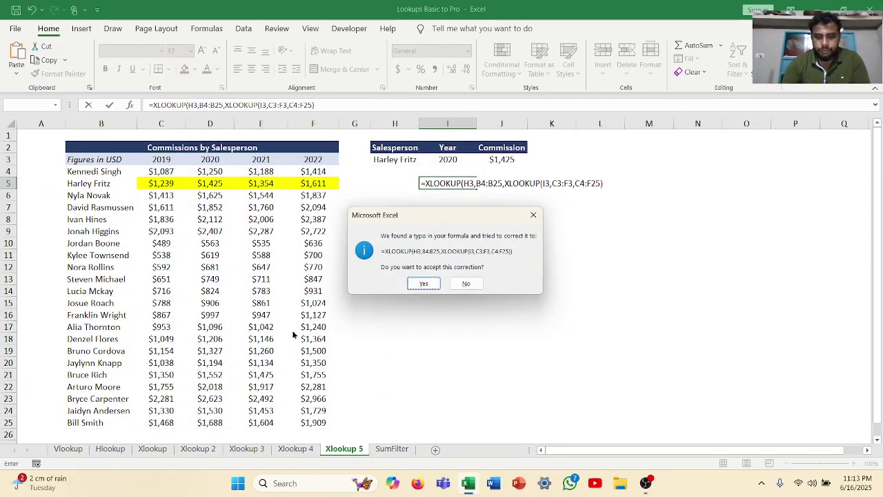
left_click(424, 283)
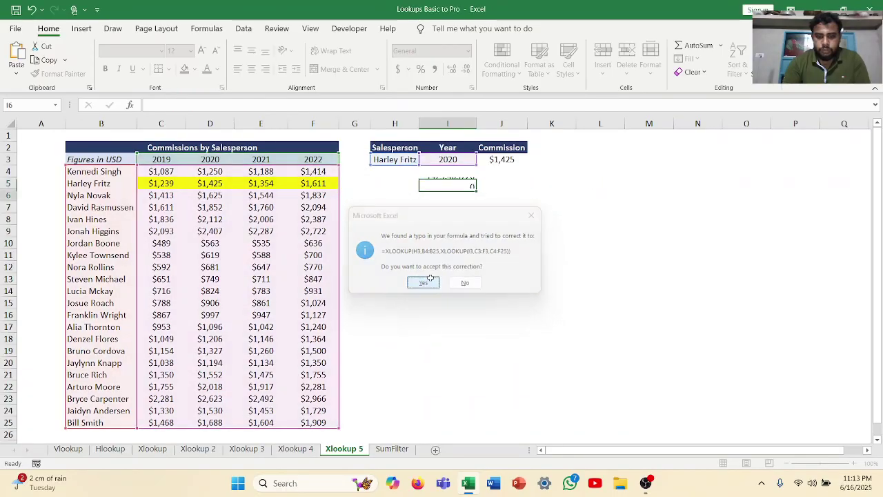
Step: Format the XLOOKUP result in I5 to show no decimal places
left_click(470, 180)
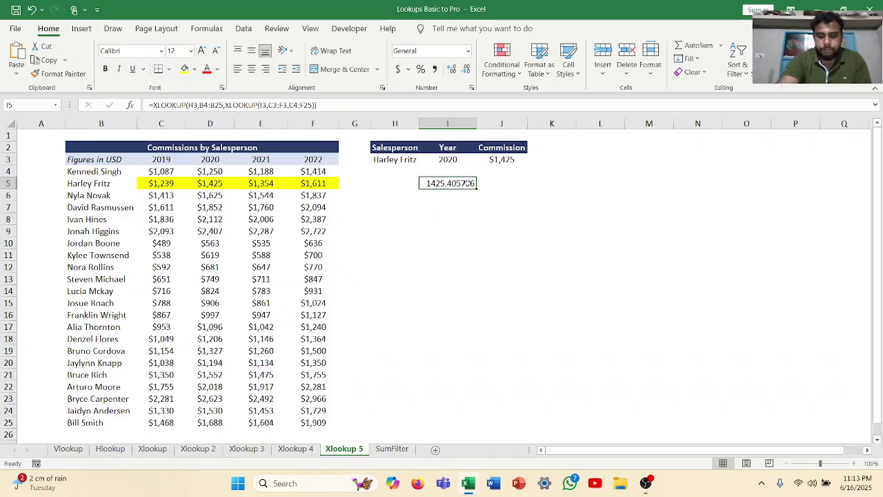
left_click(466, 70)
left_click(466, 70)
left_click(466, 71)
left_click(465, 70)
left_click(465, 71)
left_click(466, 71)
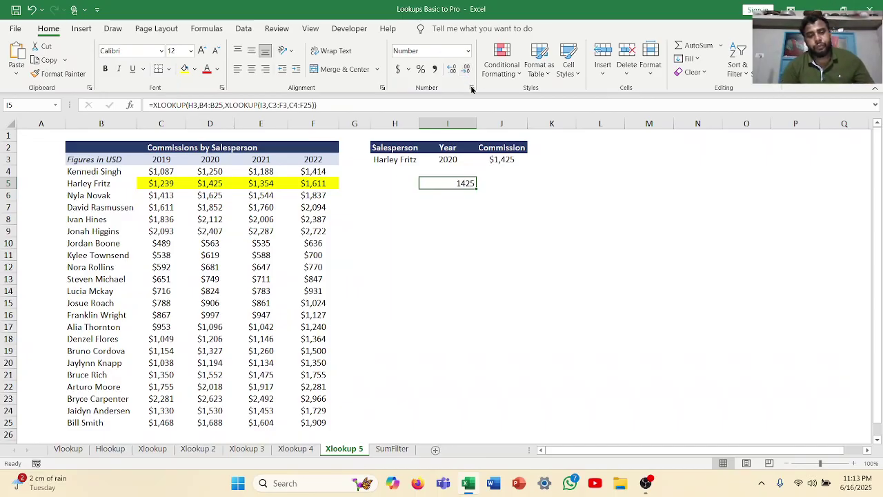
Step: On the SumFilter sheet, clear the existing FILTER results from J8:M11
left_click(386, 449)
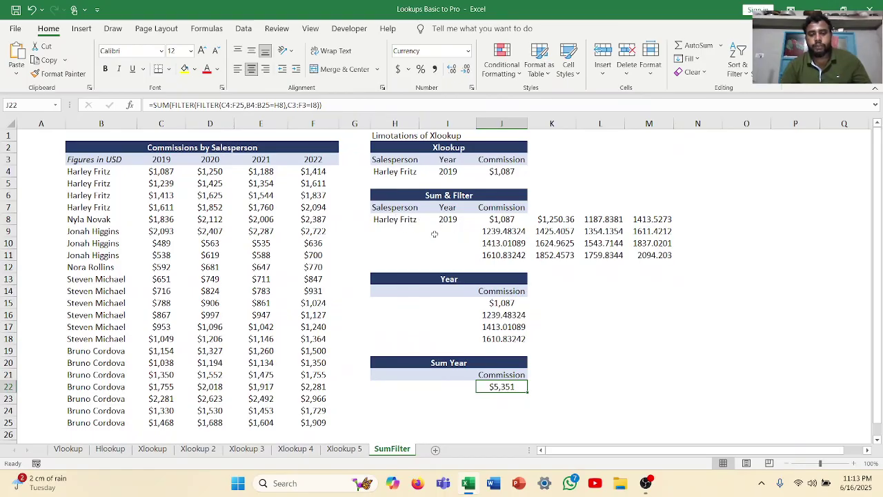
left_click_drag(497, 219, 642, 254)
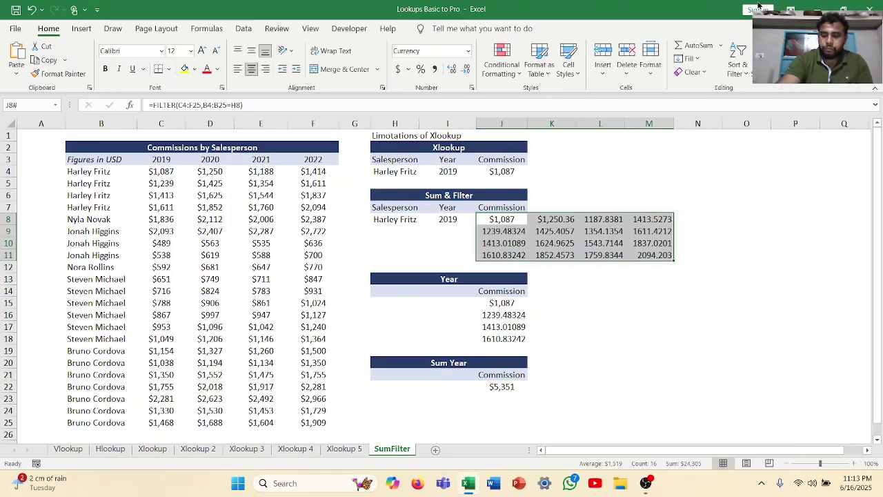
key("Delete")
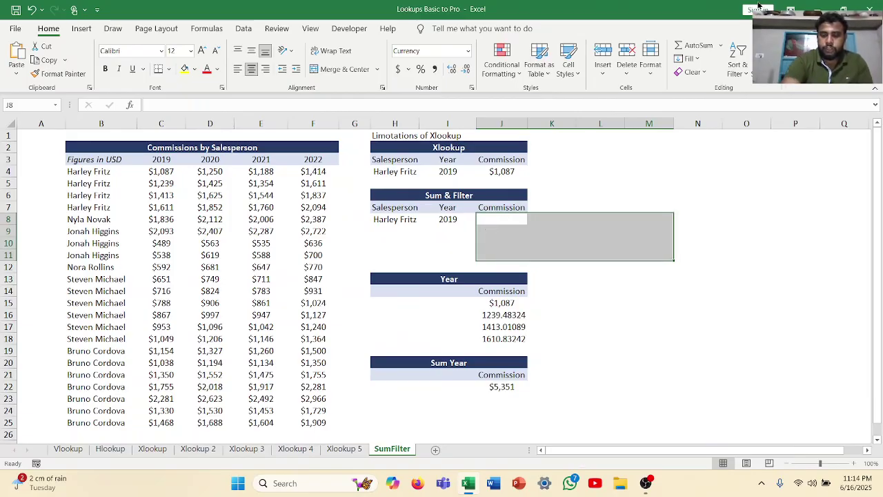
Step: Start a FILTER formula in K8 with the commission figures C4:F25 as the array
left_click(543, 215)
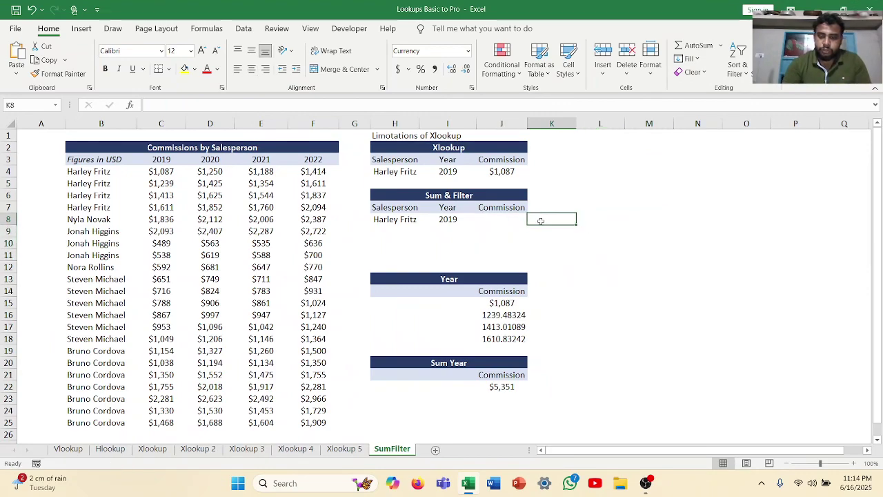
type("=f")
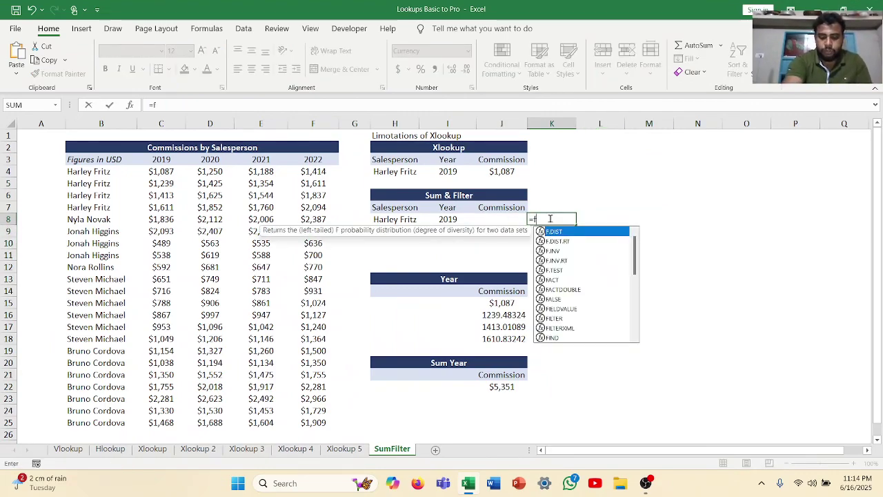
type("il")
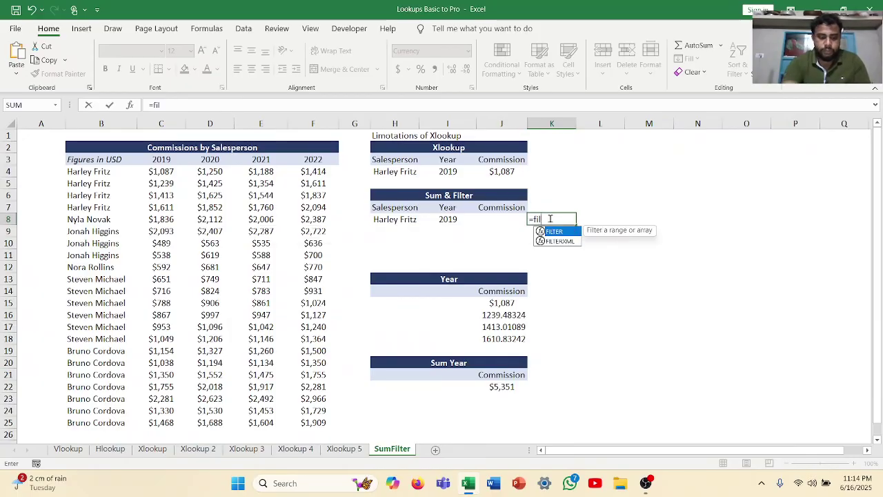
key("Tab")
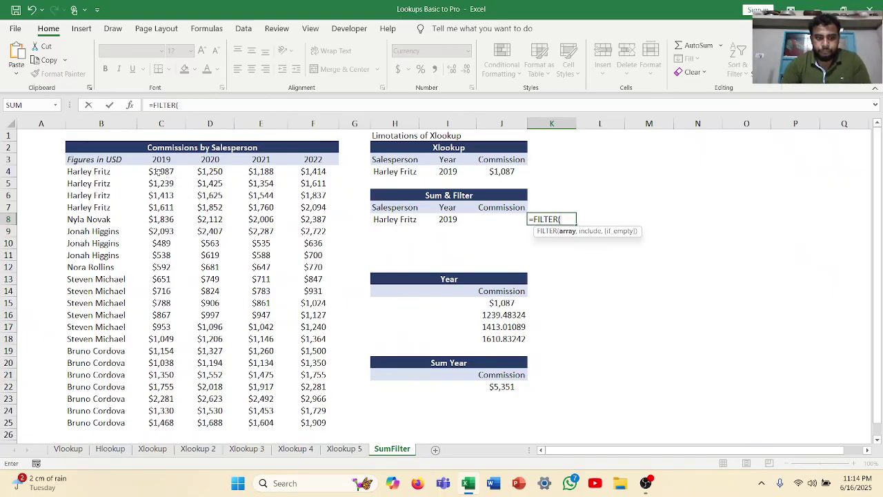
left_click_drag(153, 173, 298, 419)
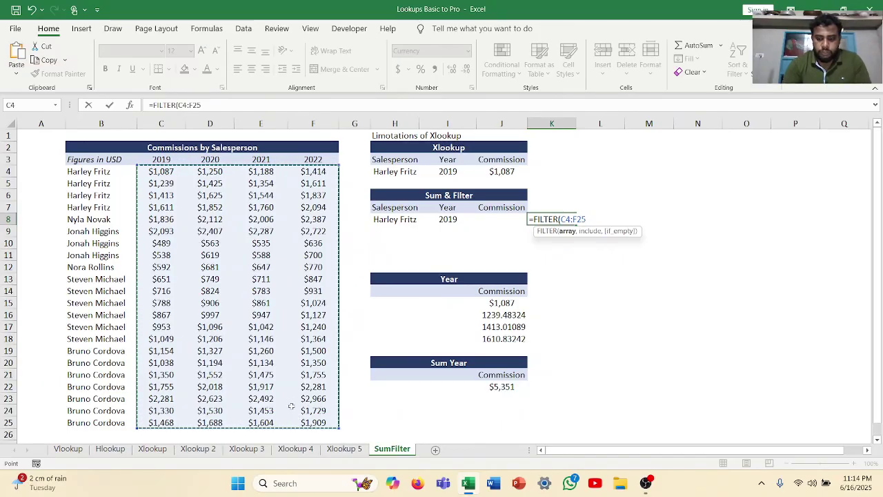
type(",")
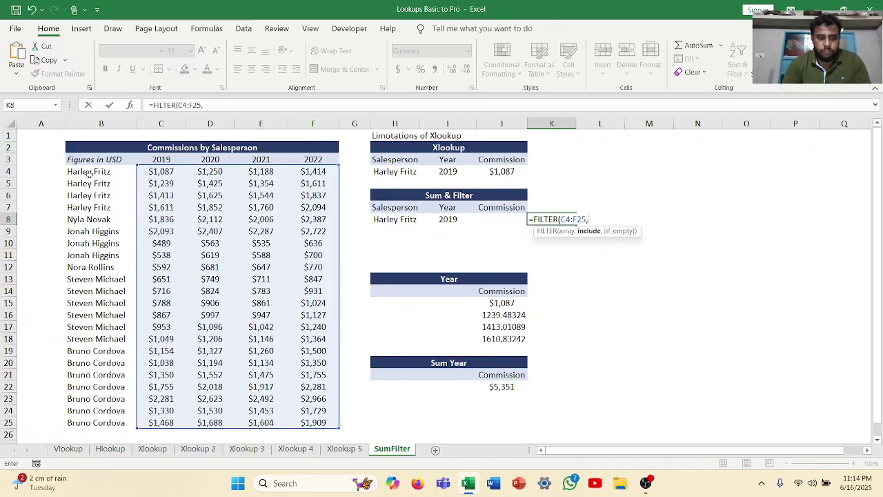
Step: Complete the FILTER formula in K8 with the include condition B4:B25=H8
left_click_drag(89, 172, 86, 422)
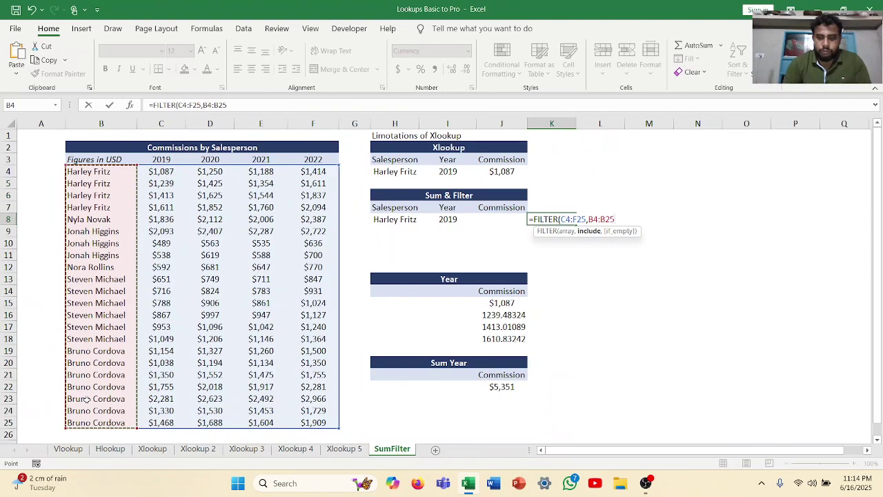
type("=")
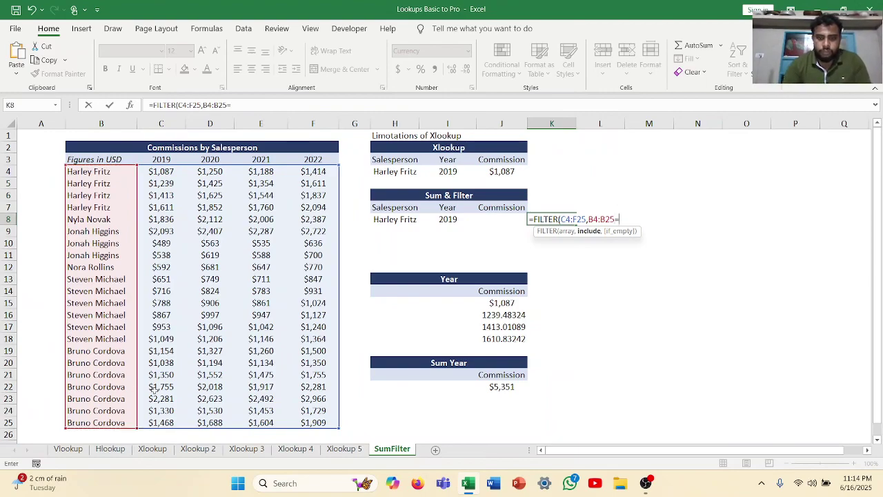
left_click(405, 221)
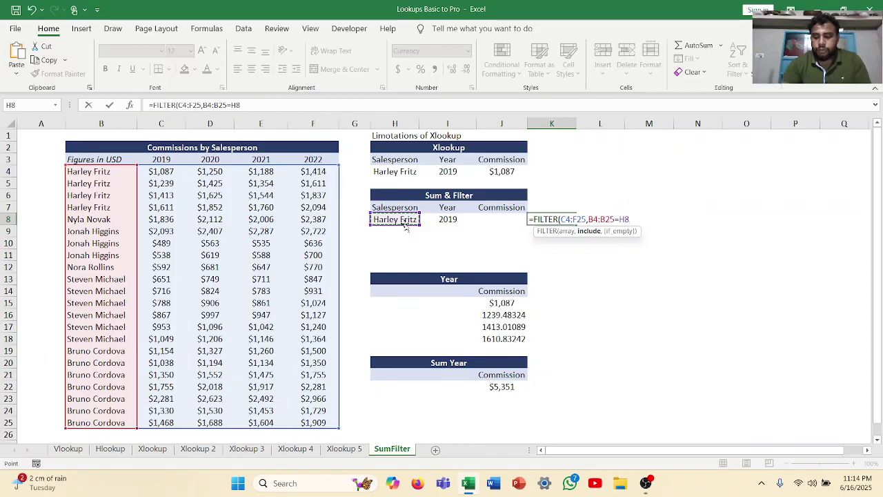
type(")")
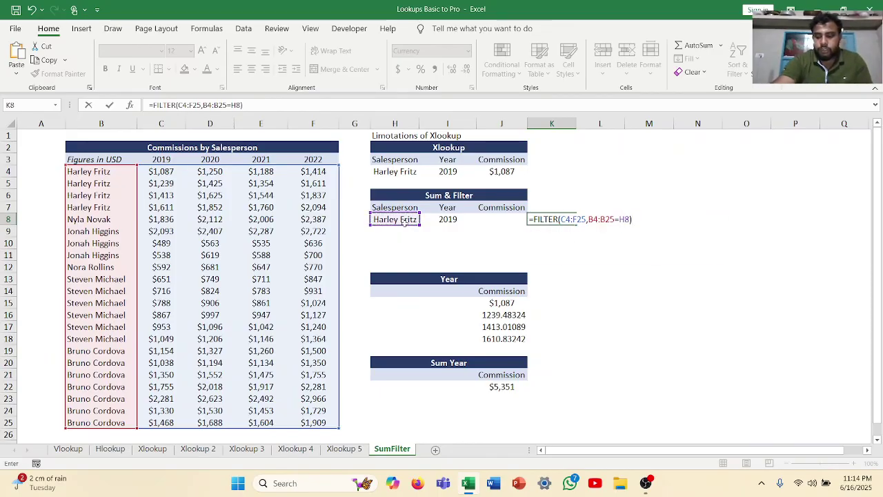
key("Return")
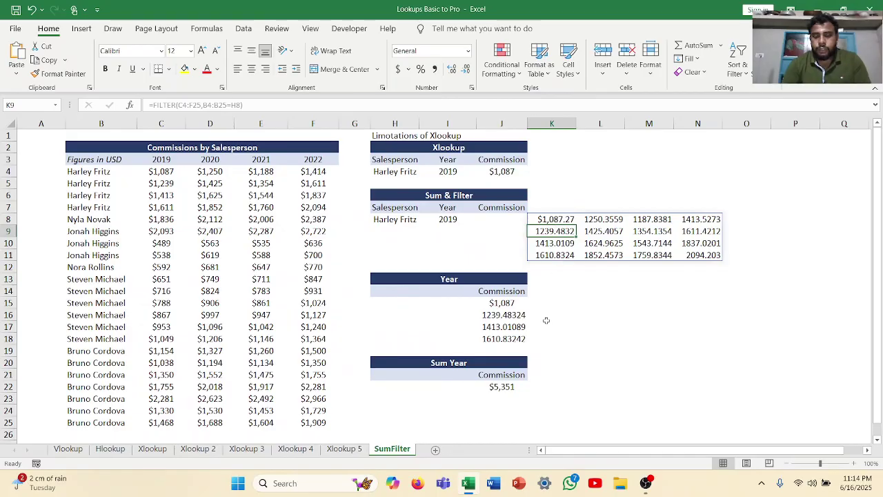
Step: Wrap the FILTER formula in K8 in an outer FILTER function, using the existing formula as its array argument
left_click(563, 219)
double_click(563, 219)
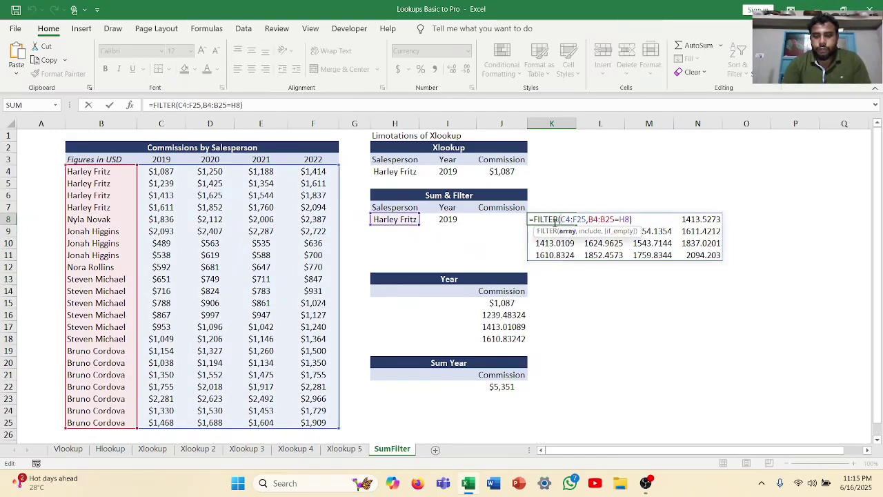
left_click(532, 219)
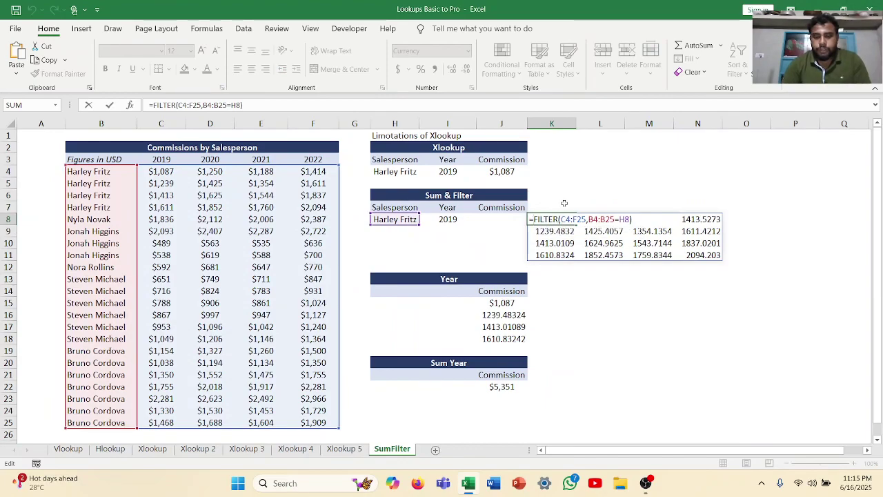
type("fil")
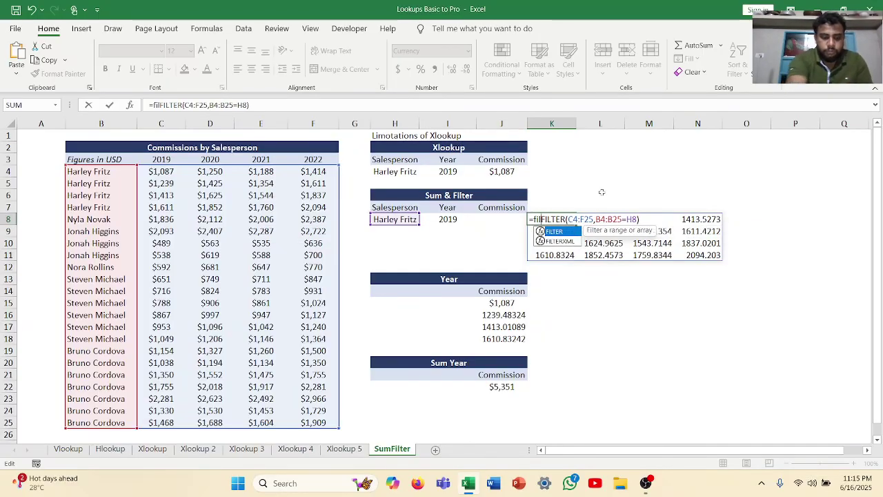
key("Tab")
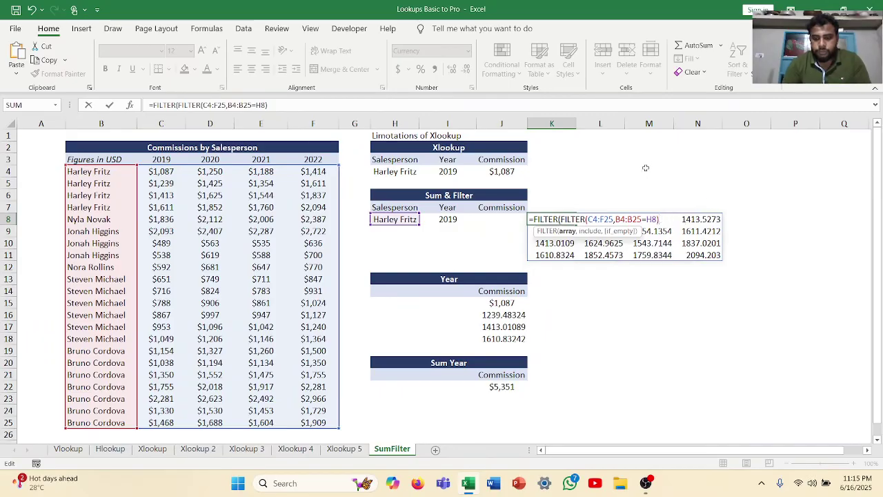
type(",")
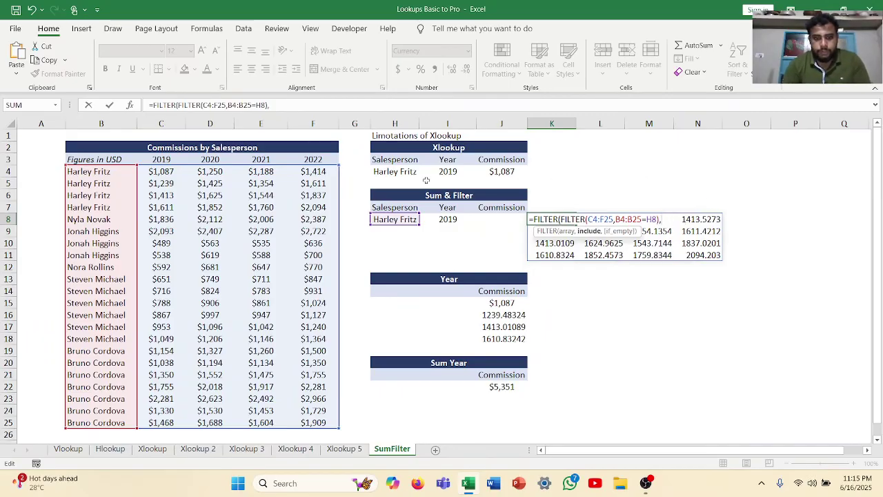
Step: Complete the outer FILTER in K8 with the include condition C3:F3=I8 to keep only the chosen year
left_click_drag(160, 159, 303, 158)
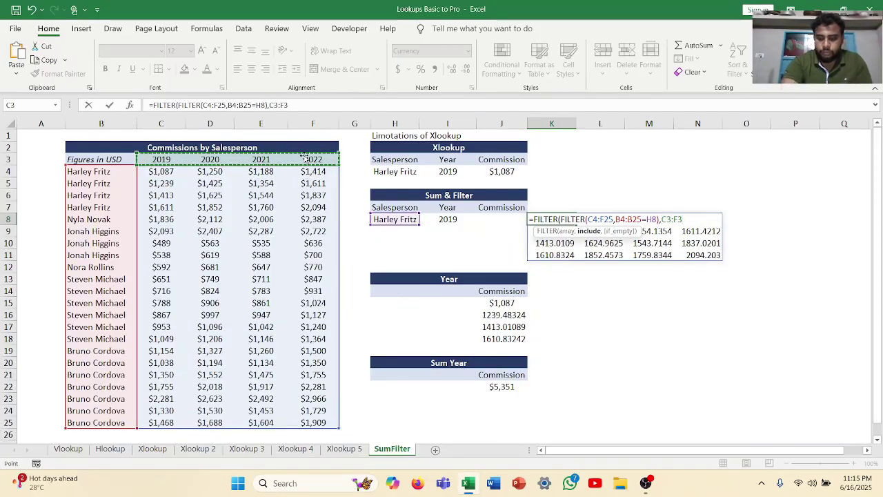
type("=")
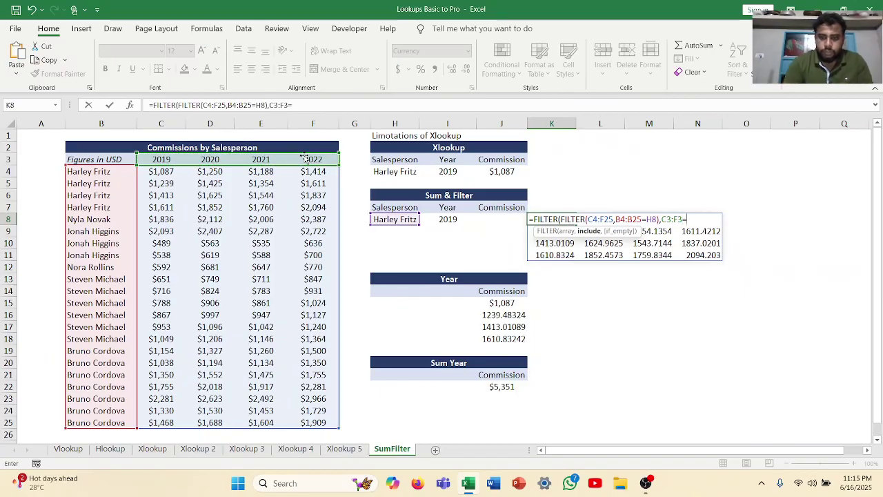
left_click(448, 219)
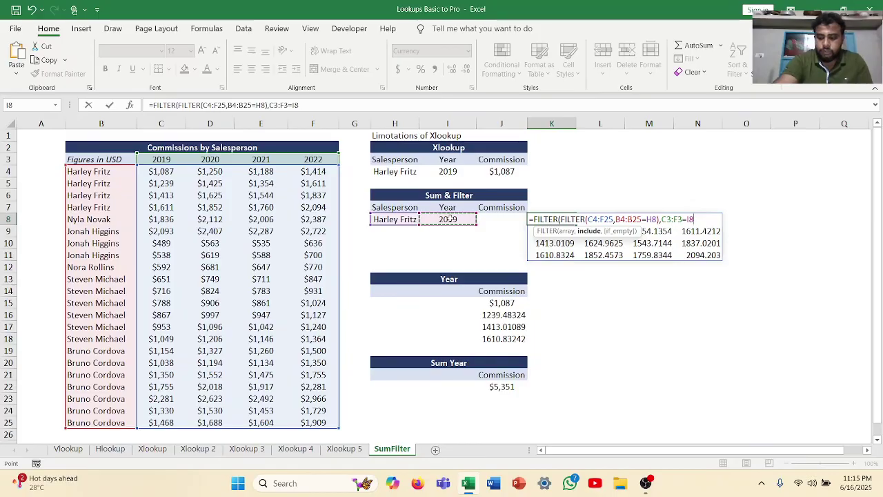
type(")")
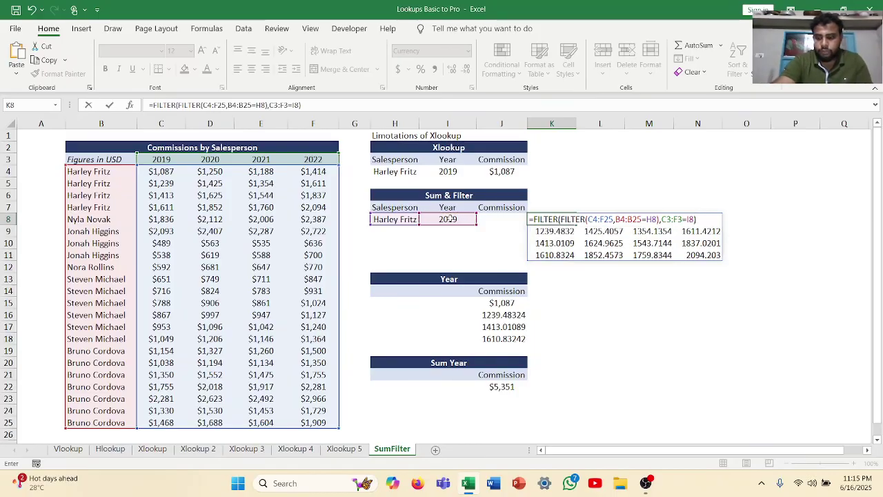
key("Return")
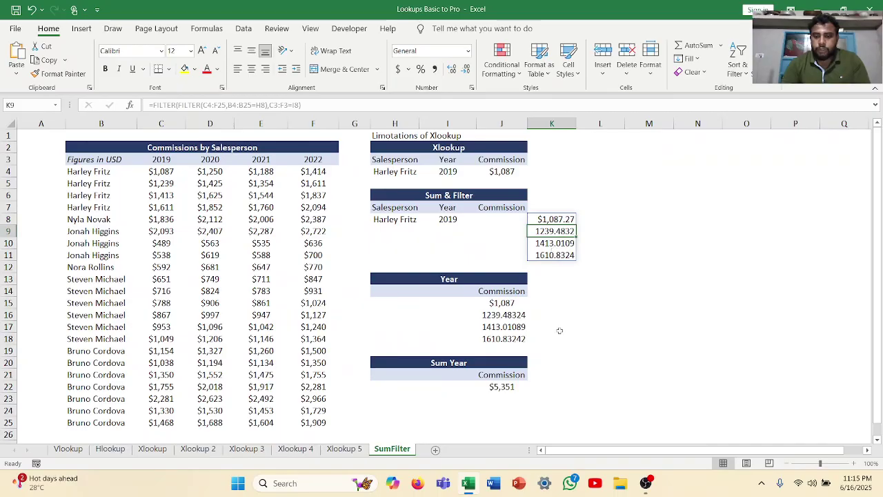
Step: Wrap the nested FILTER formula in K8 in SUM, accepting the correction that adds the missing closing parenthesis
double_click(552, 219)
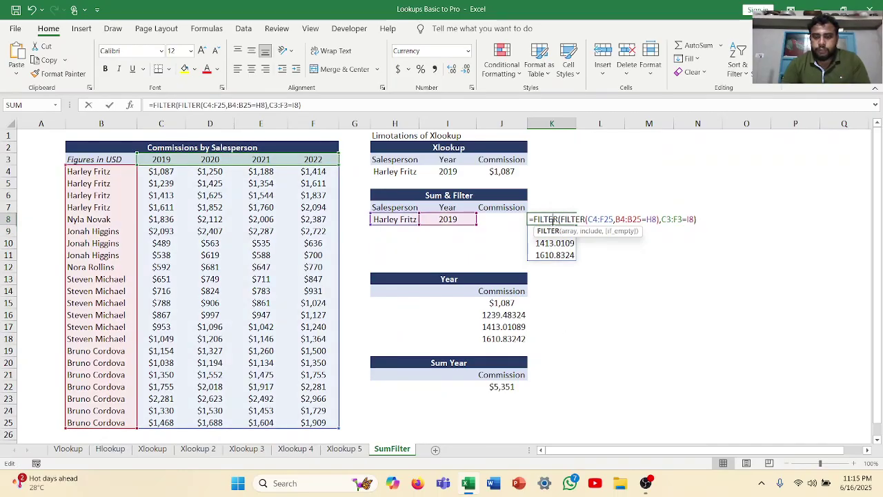
left_click(532, 219)
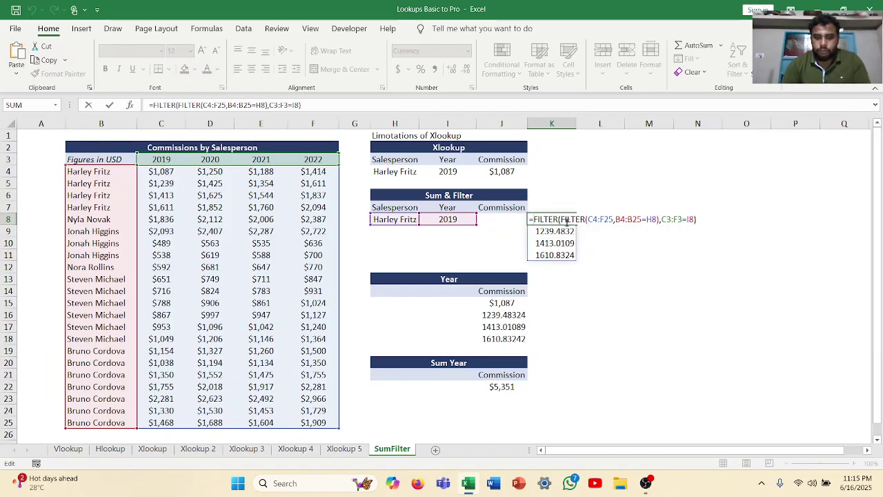
type("s")
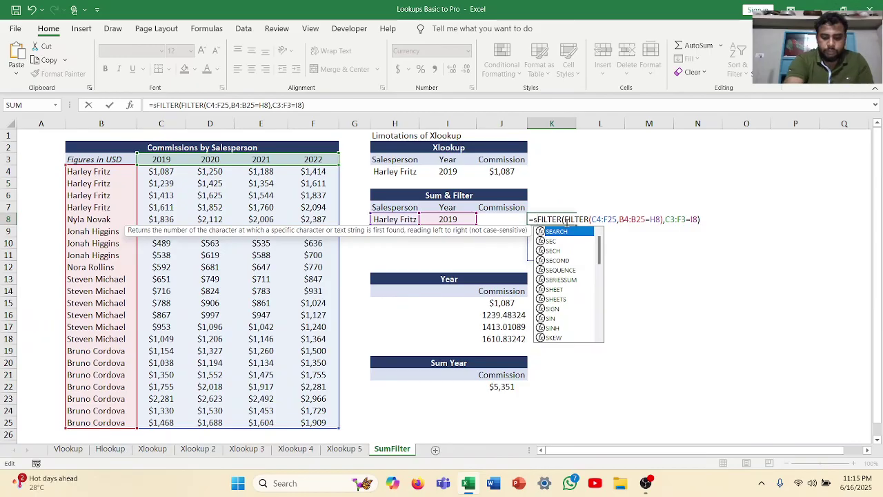
type("um")
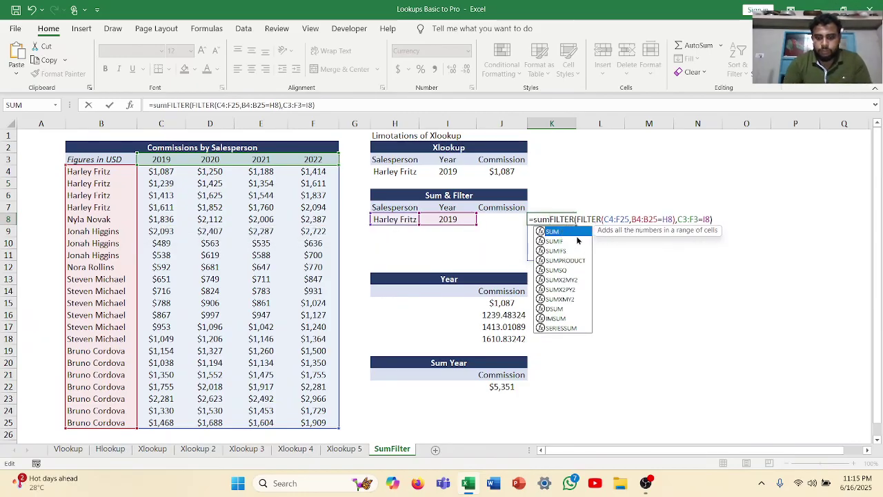
double_click(568, 232)
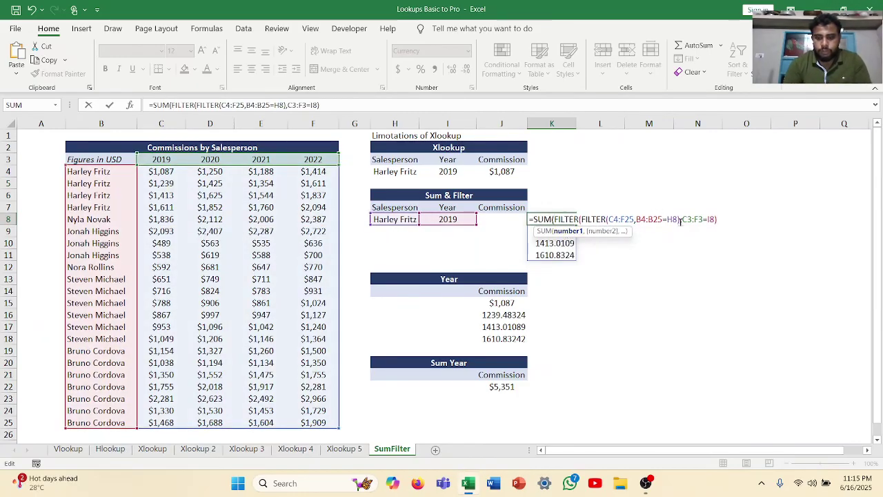
key("Return")
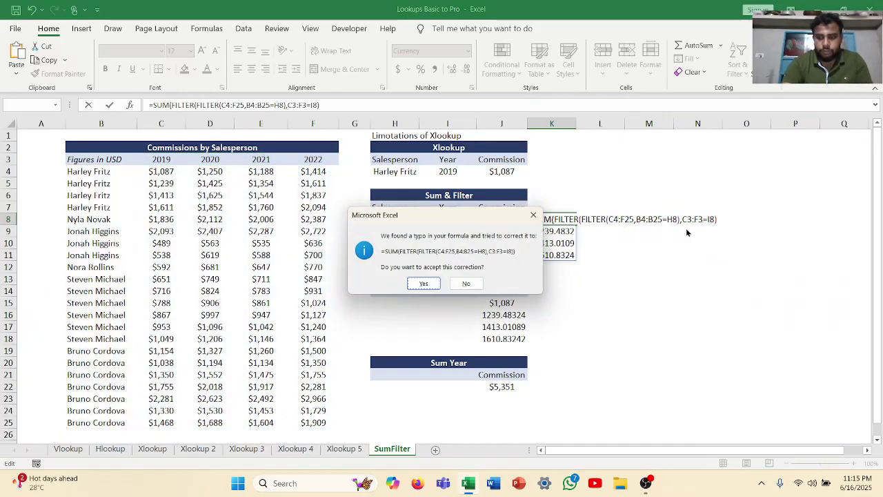
left_click(424, 285)
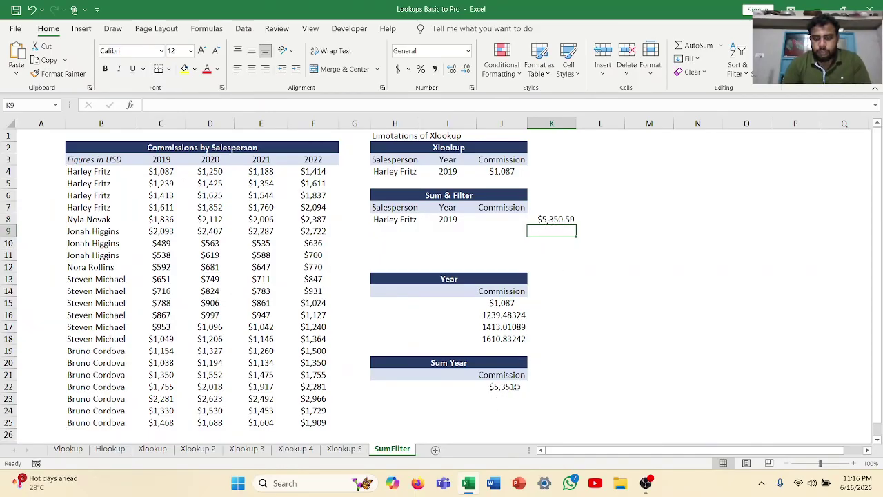
Step: Format the SUM result in K8 to show no decimal places
left_click(571, 219)
left_click(467, 69)
left_click(466, 69)
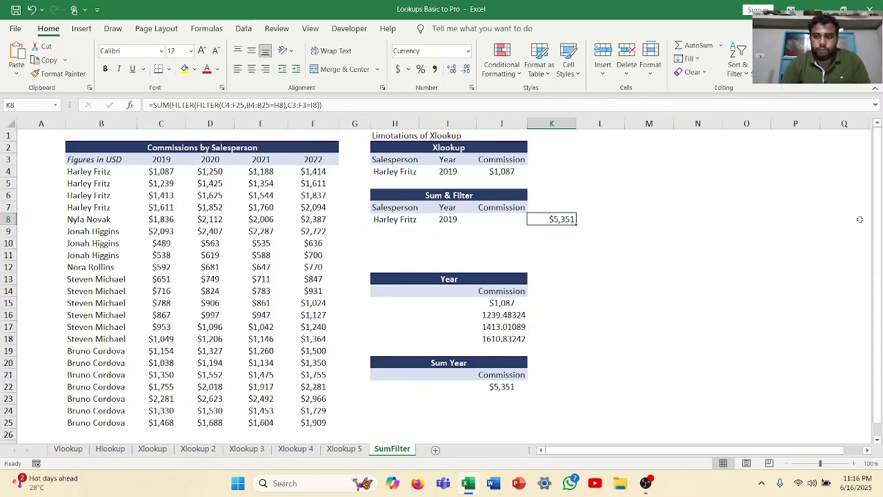
left_click(645, 483)
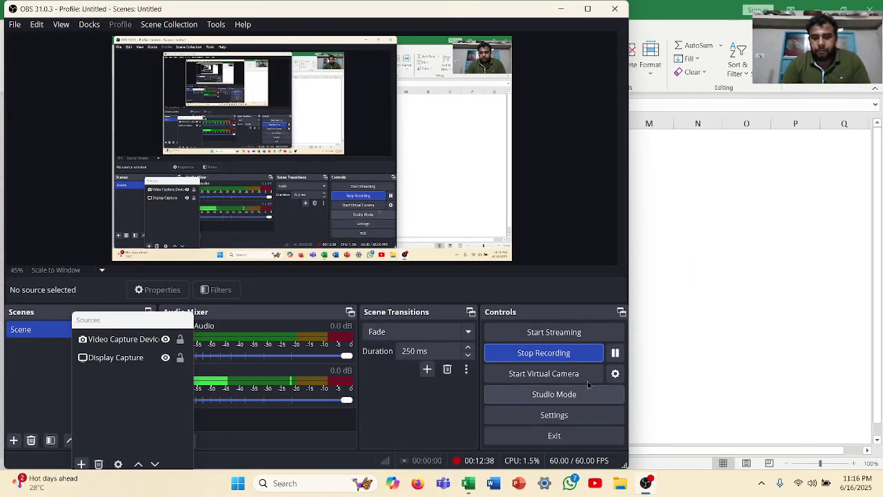